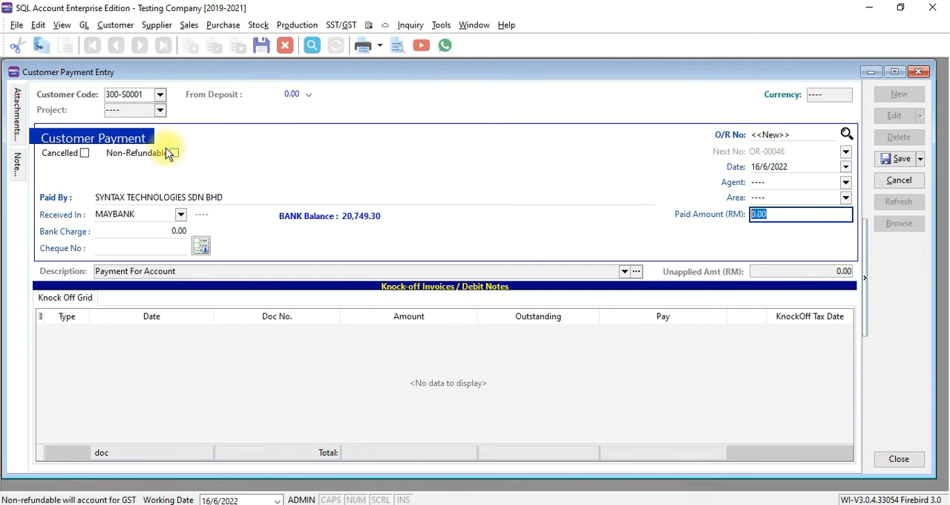
Set the payment's paid amount to 1000, enter cheque number mbb7767, and save the customer payment.
type("1000")
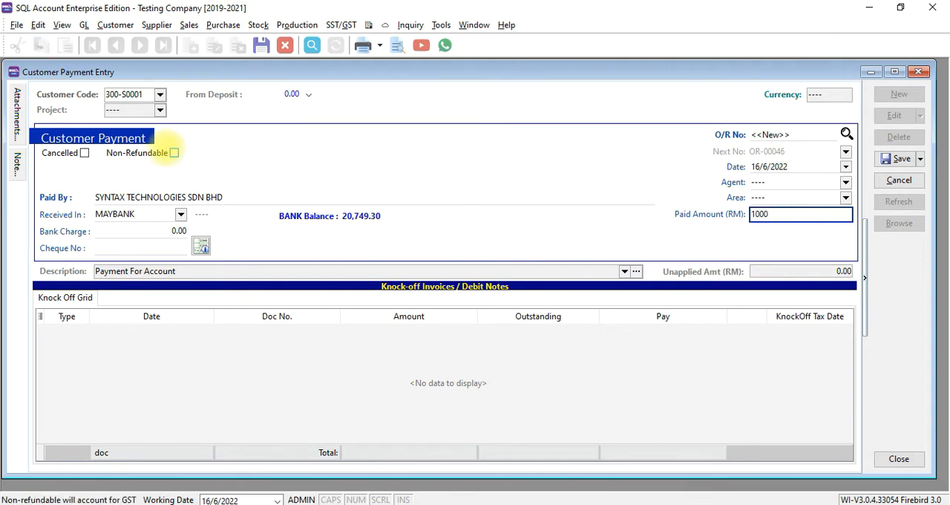
key("Tab")
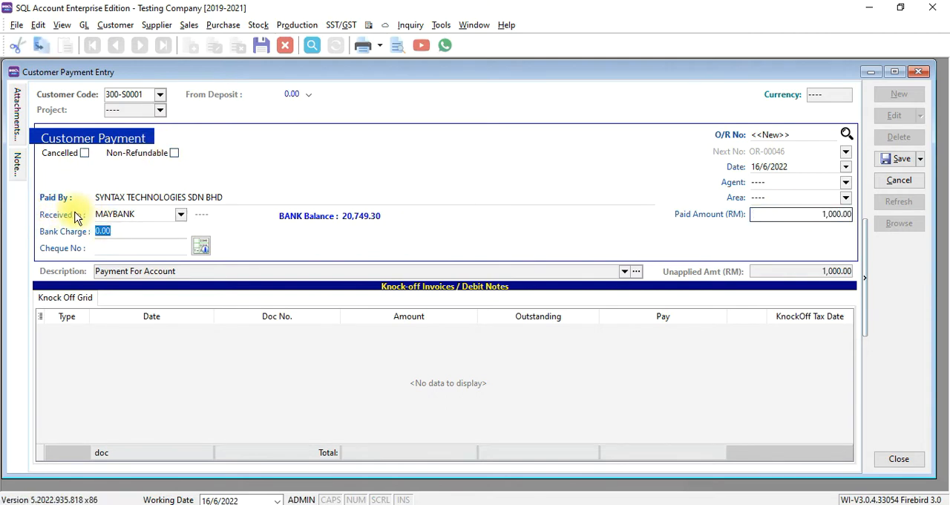
left_click(116, 247)
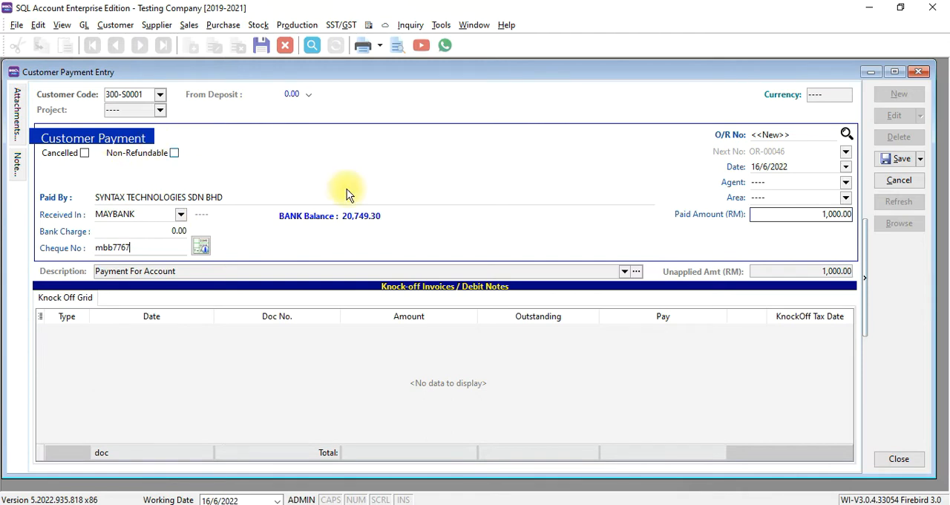
left_click(896, 158)
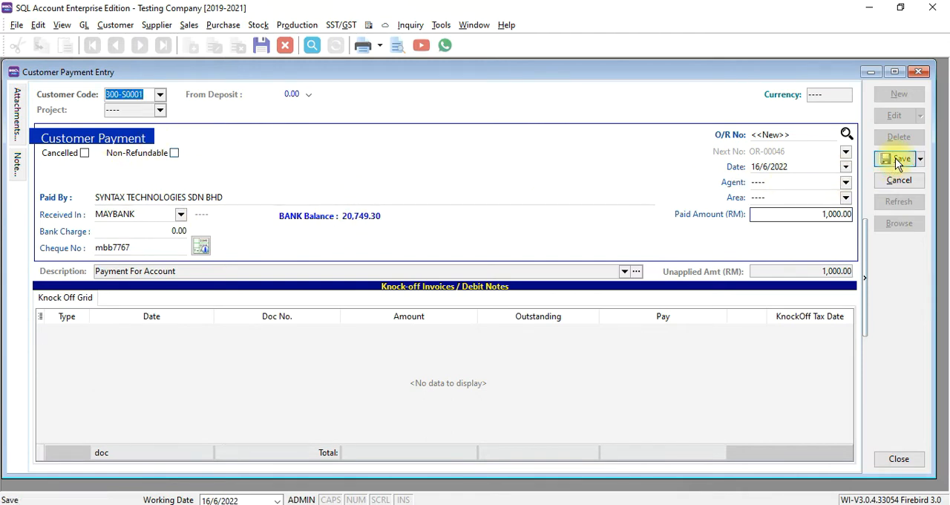
View the double entry of the saved customer payment and close it.
right_click(465, 144)
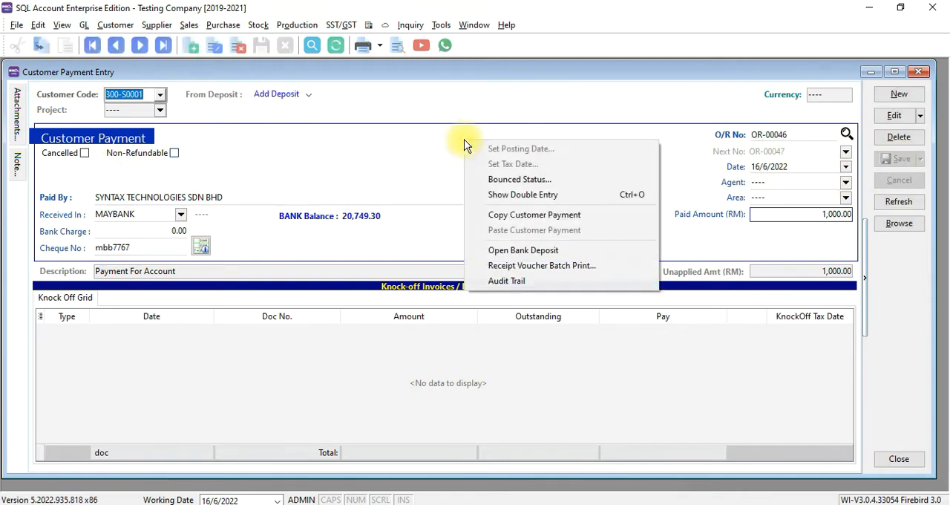
left_click(499, 193)
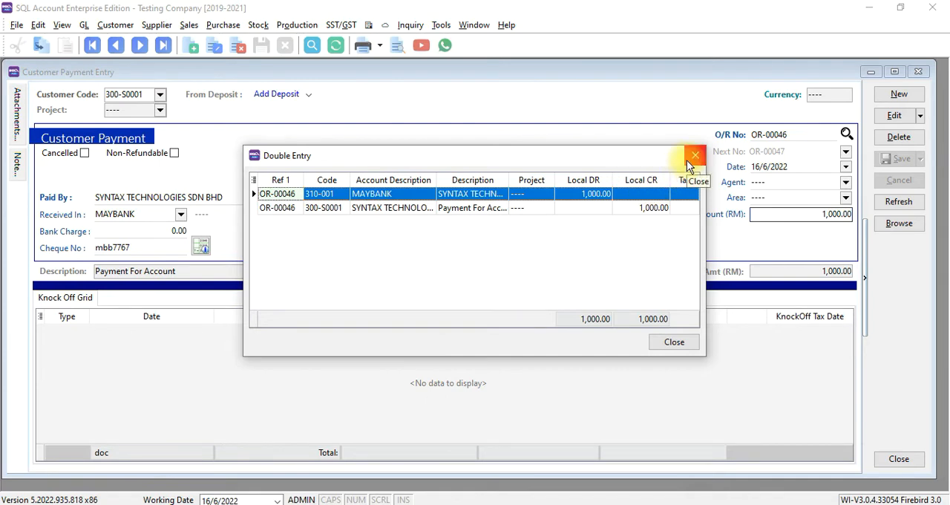
left_click(687, 161)
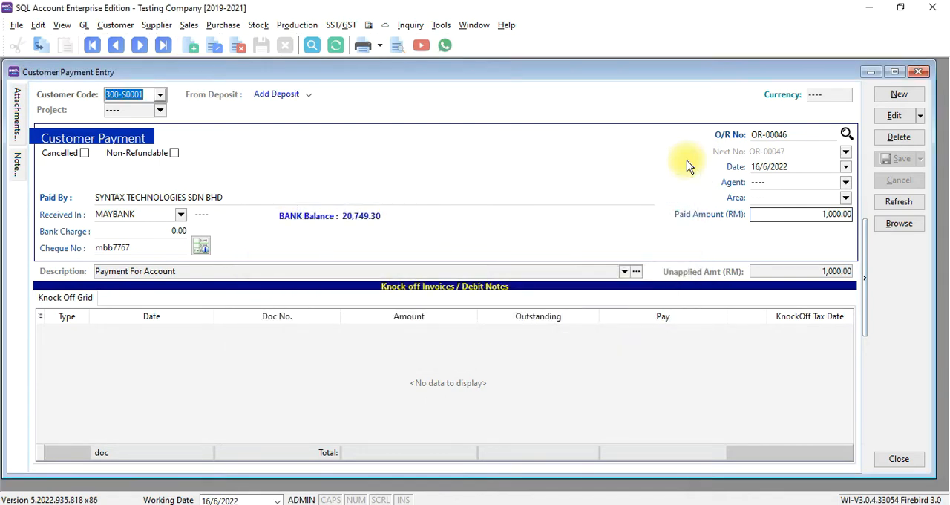
Open a blank new sales order to examine its Deposit Received section, discard it, and close the payment entry window.
left_click(188, 24)
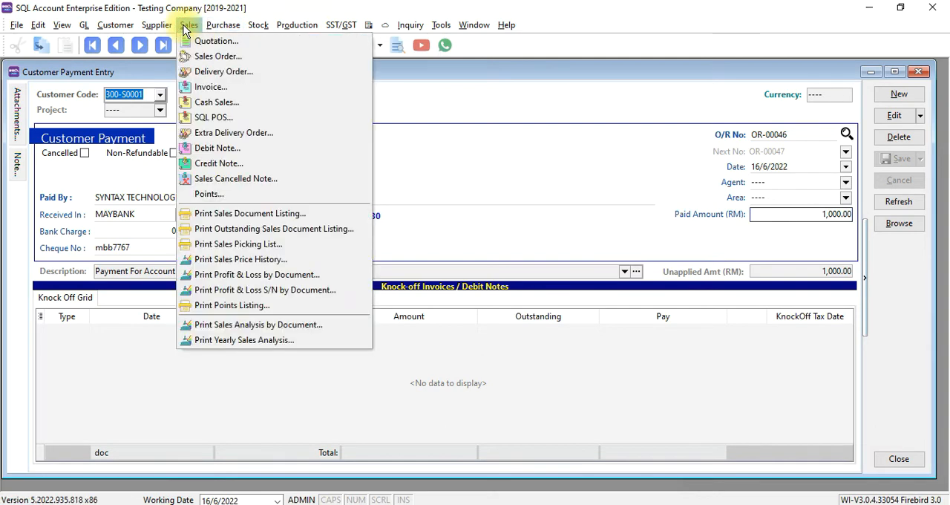
left_click(194, 61)
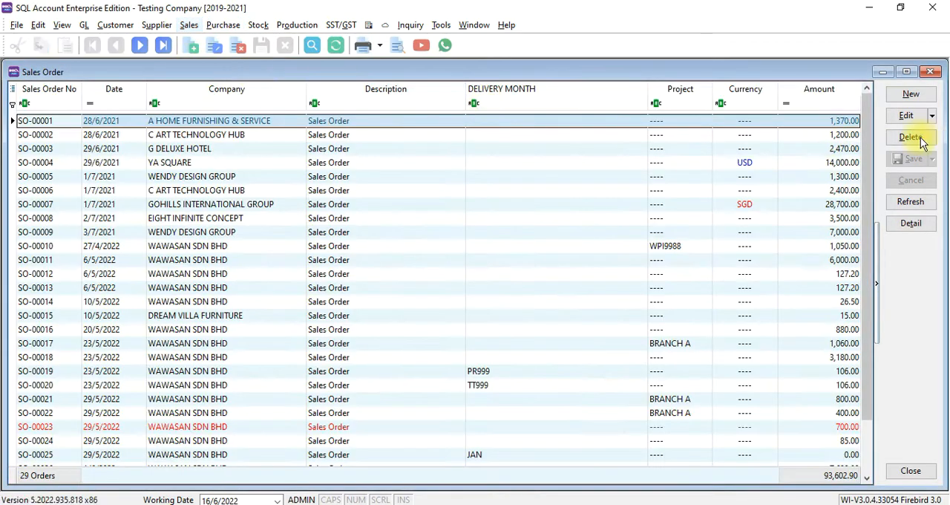
left_click(919, 95)
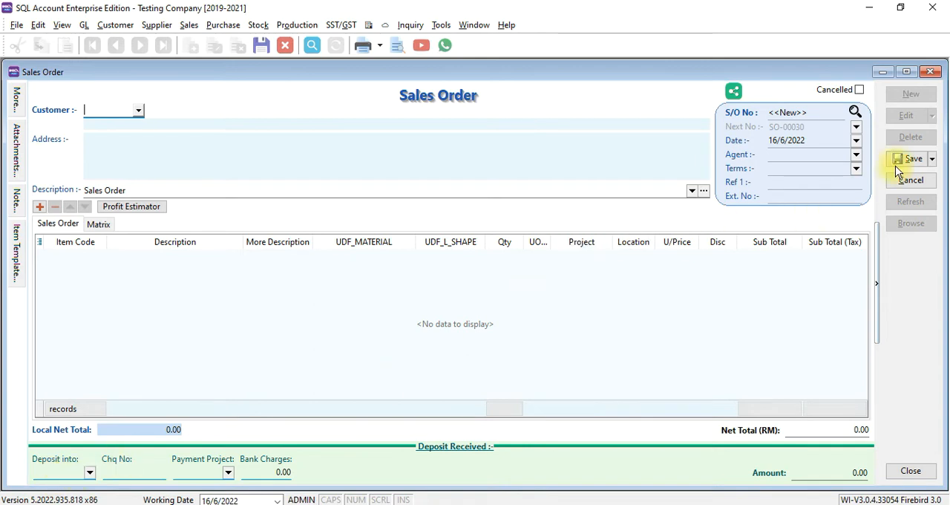
left_click(937, 72)
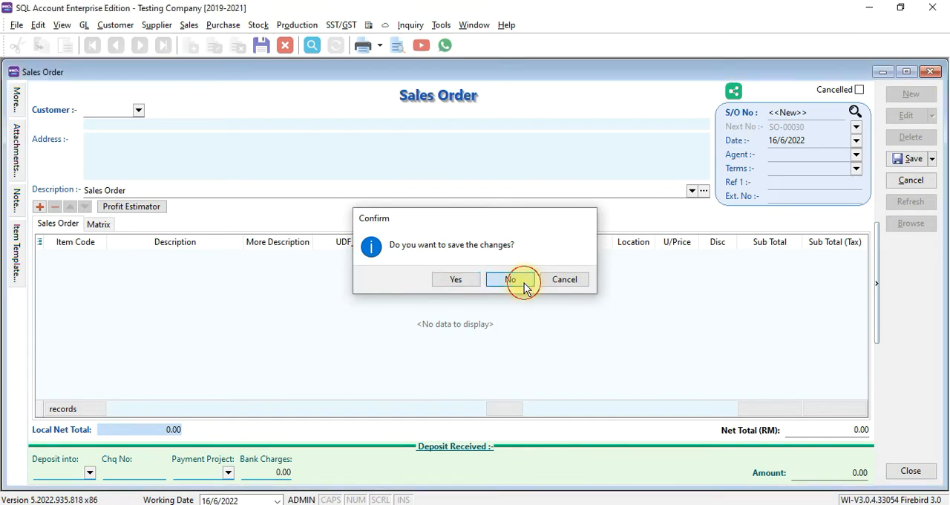
left_click(522, 281)
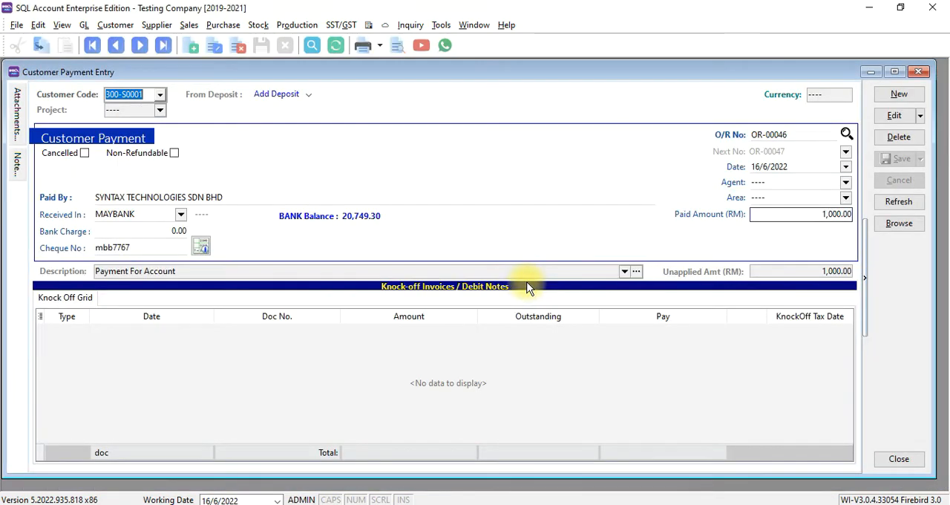
left_click(918, 72)
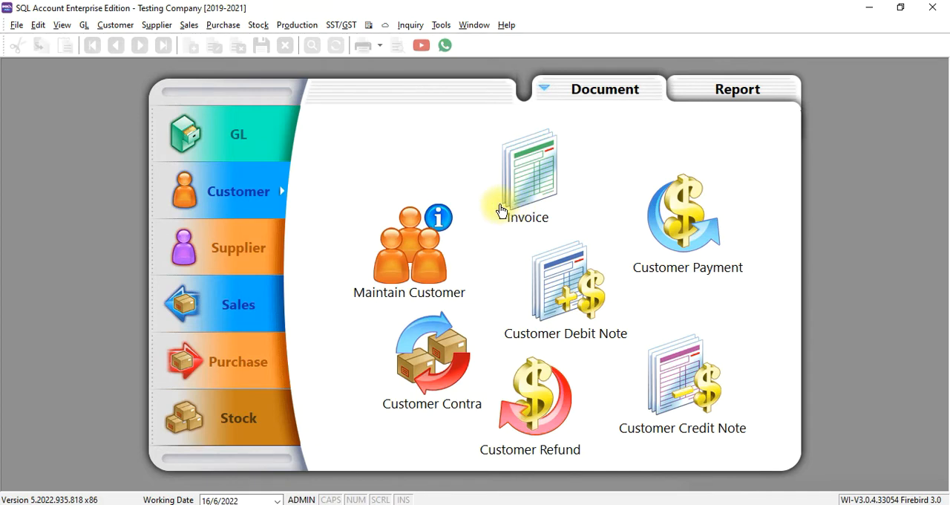
Create a new customer deposit for SYNTAX TECHNOLOGIES SDN BHD.
left_click(115, 25)
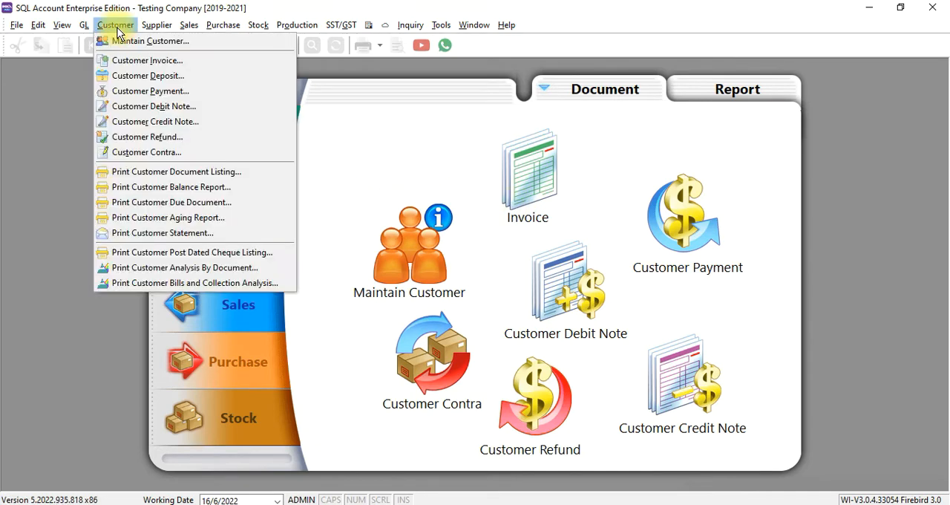
left_click(124, 75)
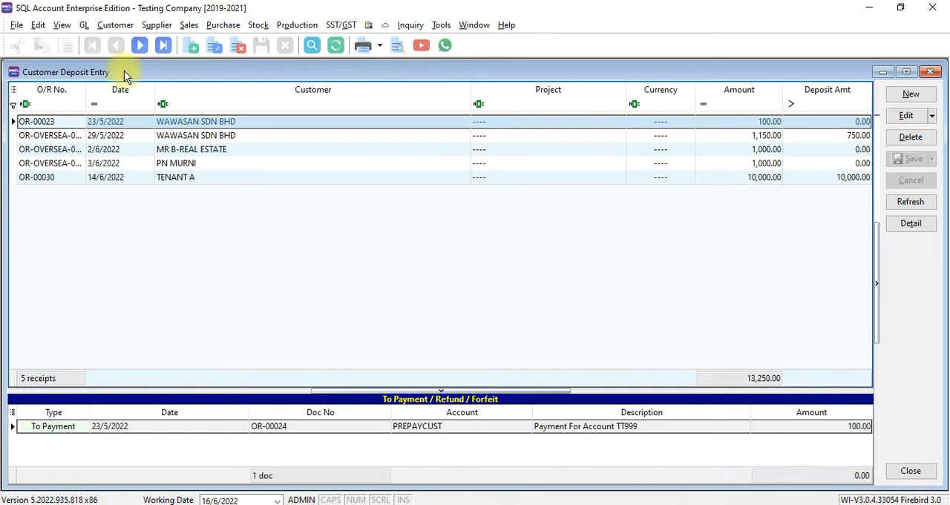
left_click(911, 95)
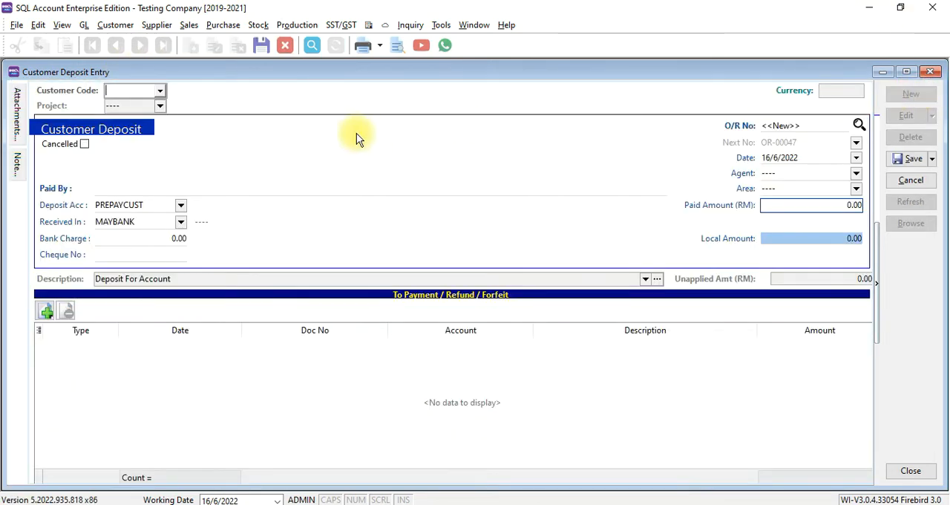
type("sy")
key("Return")
Set the deposit's paid amount to 1000, enter cheque number MBB3232, and save the deposit.
left_click(772, 203)
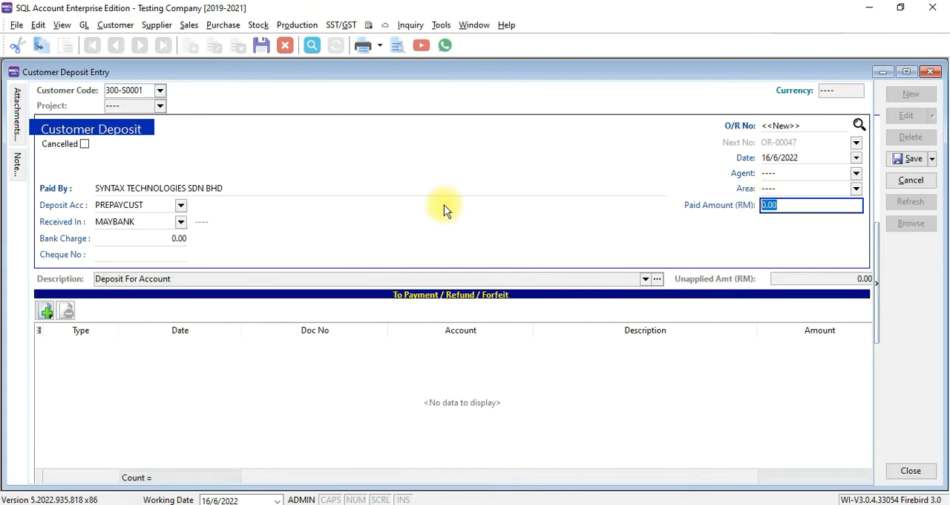
type("1000")
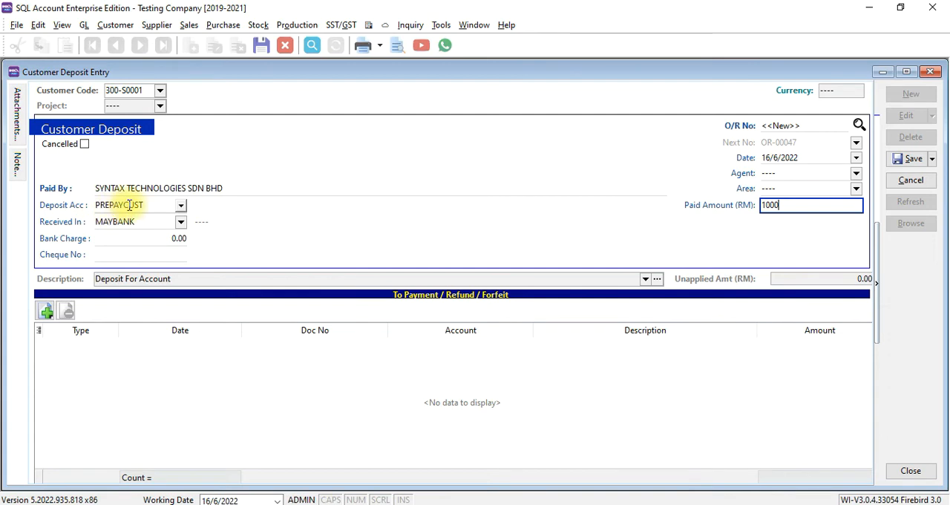
left_click(114, 255)
type("MBB3232")
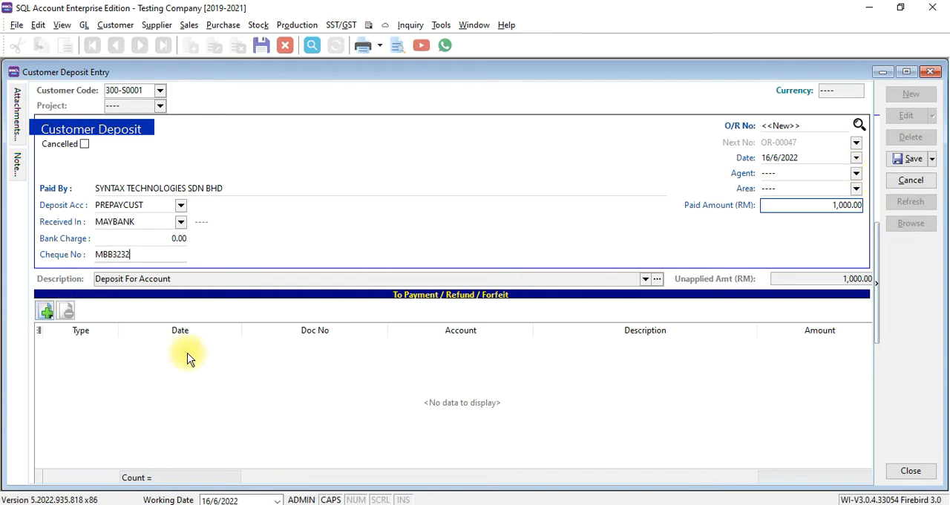
left_click(898, 162)
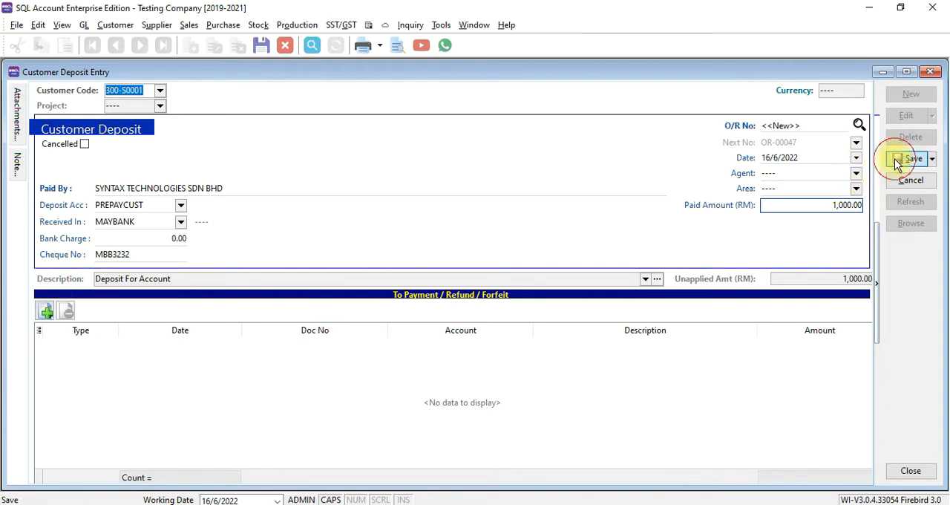
Preview the deposit's official receipt in the GL Official Receipt - Detail - Half format, and close the preview and deposit entry.
left_click(402, 48)
double_click(441, 234)
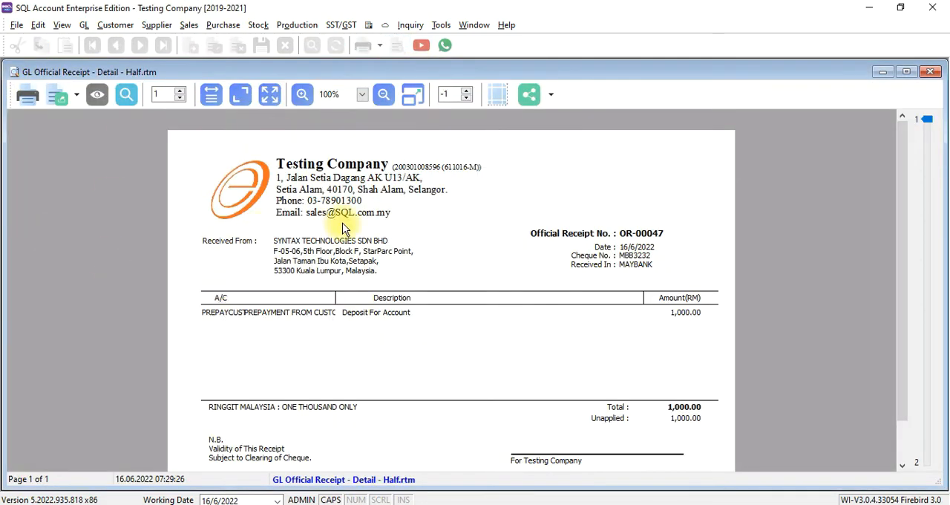
left_click(931, 71)
left_click(932, 72)
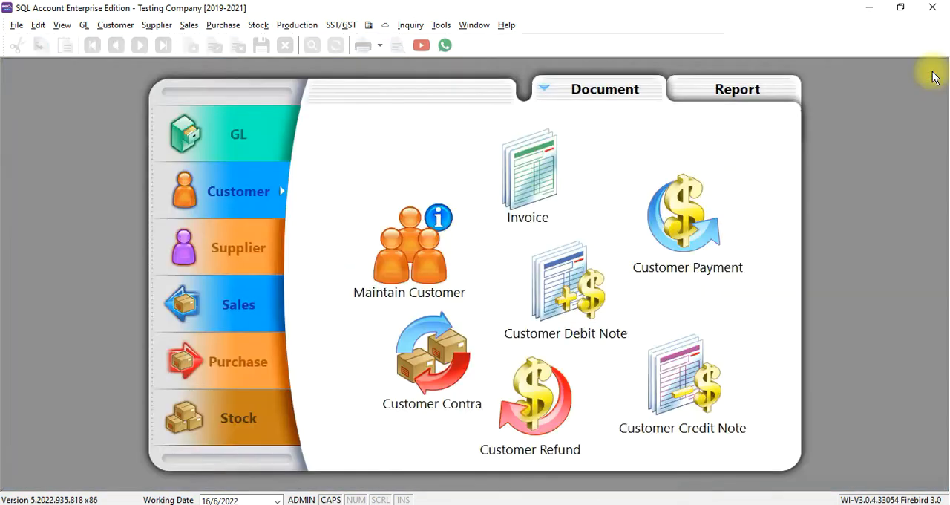
Create a new sales invoice for SYNTAX TECHNOLOGIES SDN BHD.
left_click(259, 320)
left_click(585, 310)
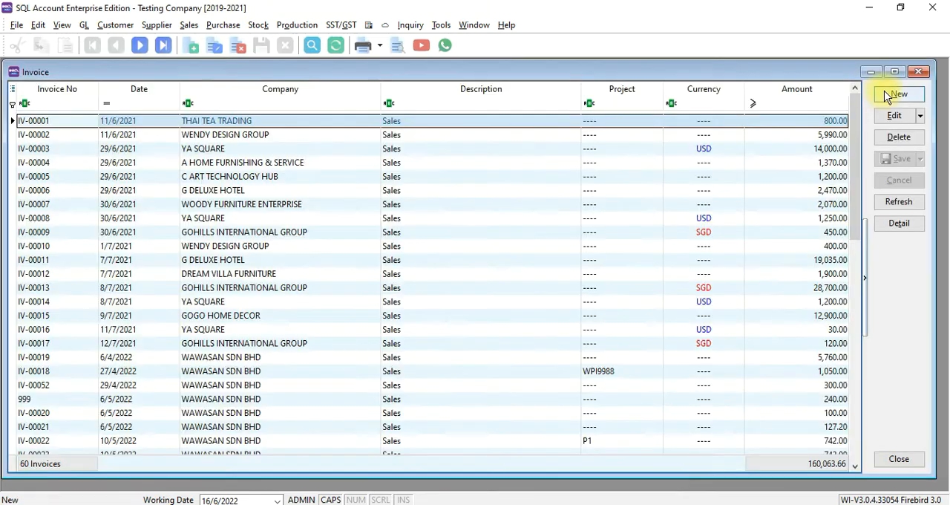
left_click(896, 94)
type("SY")
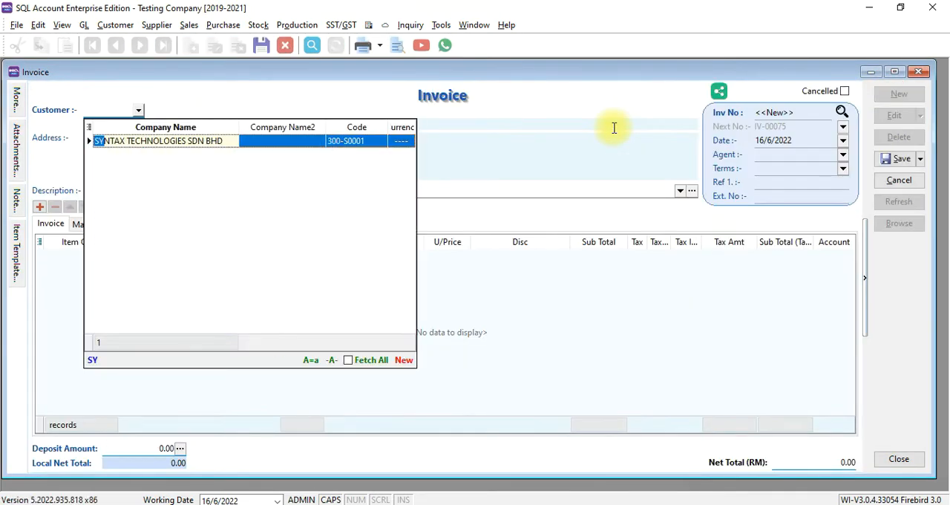
key("Return")
Add the item FURNITURE A to the invoice, save it, and close the invoice window.
left_click(64, 255)
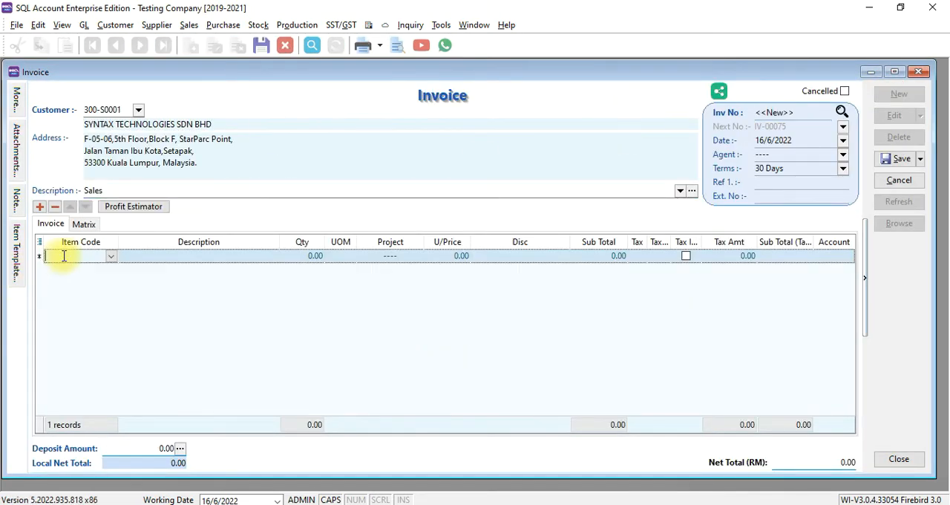
type("FU")
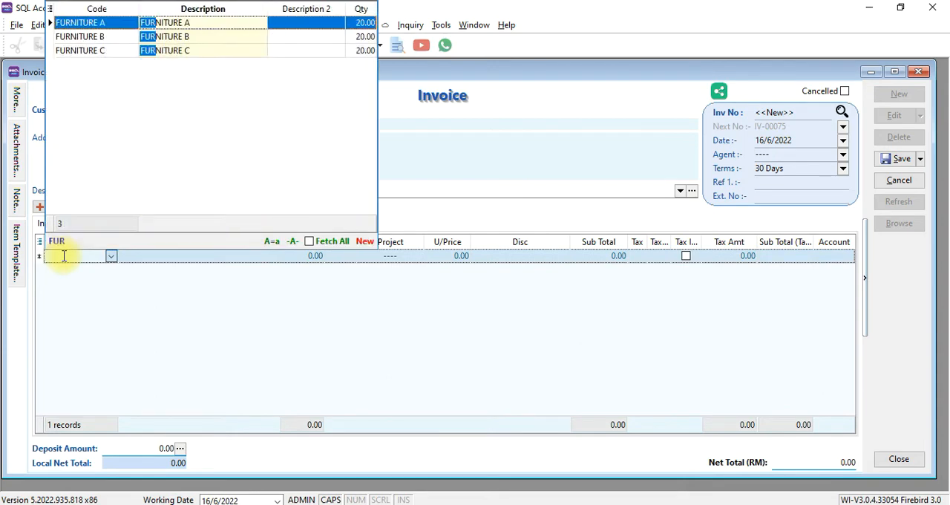
type("R")
key("Return")
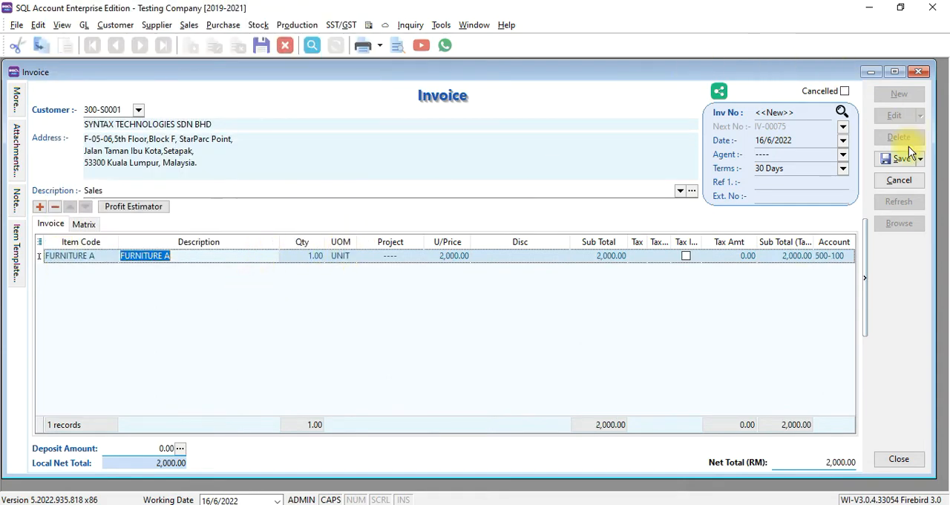
left_click(906, 155)
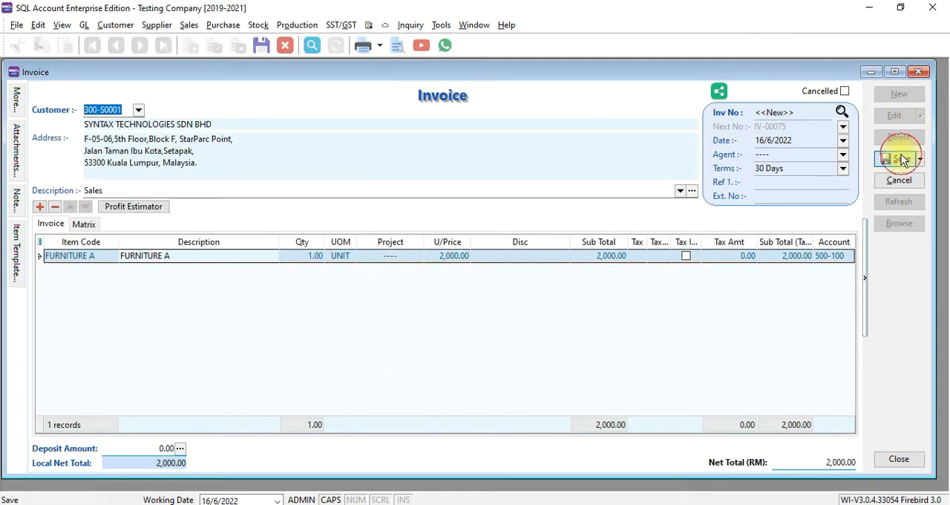
left_click(919, 75)
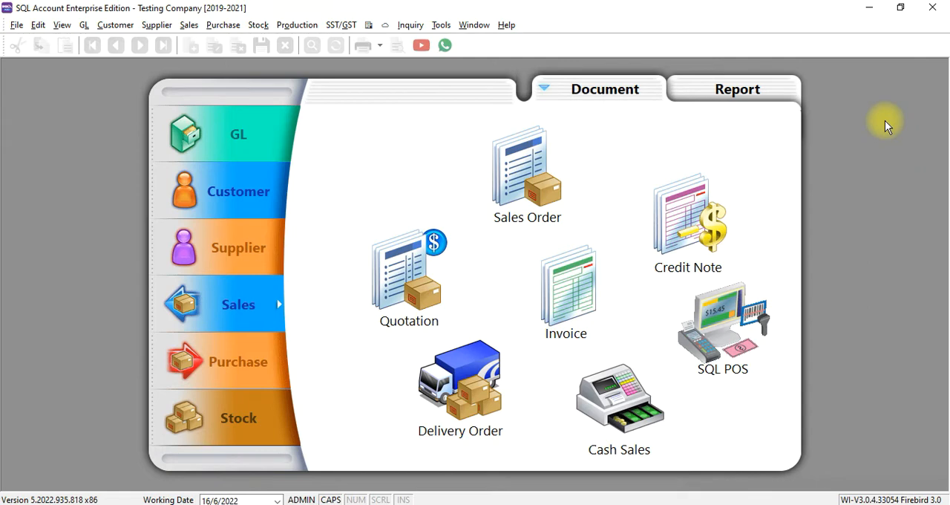
Create a new customer payment for SYNTAX TECHNOLOGIES SDN BHD.
left_click(238, 190)
left_click(710, 194)
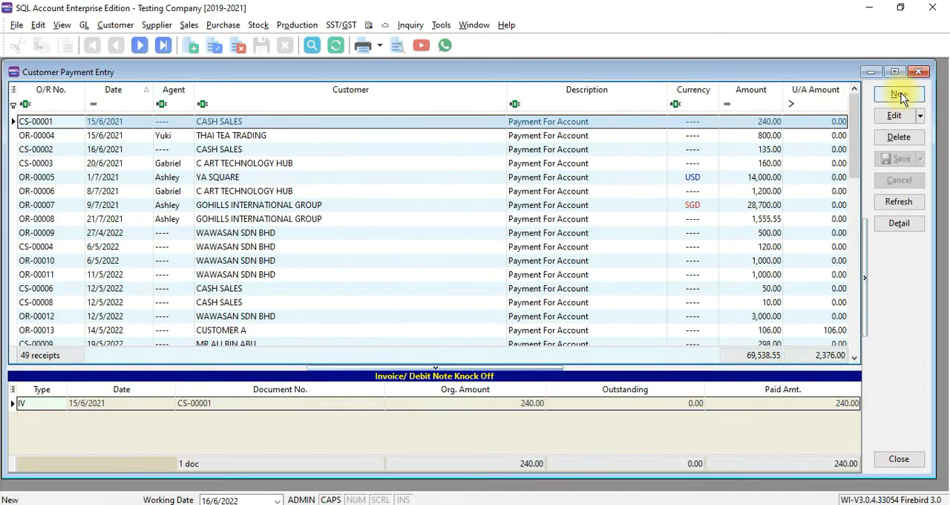
left_click(901, 97)
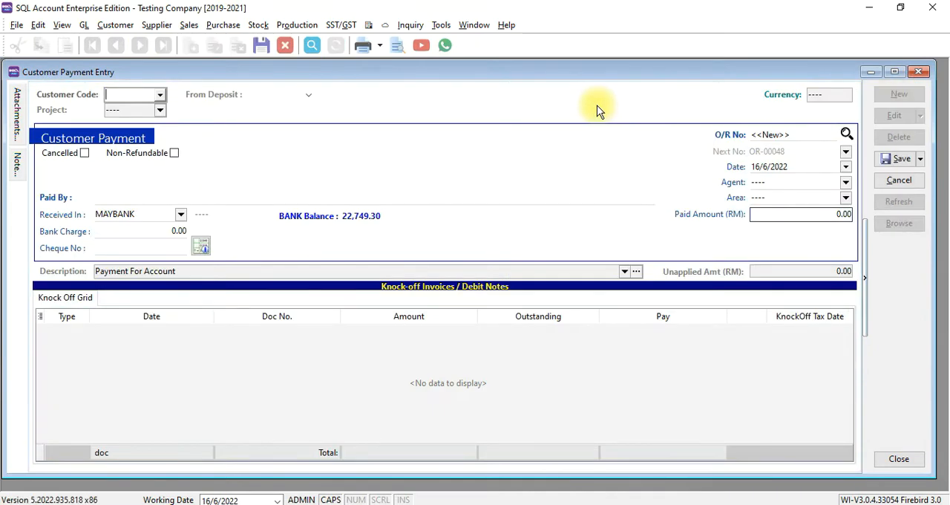
key("F4")
key("Return")
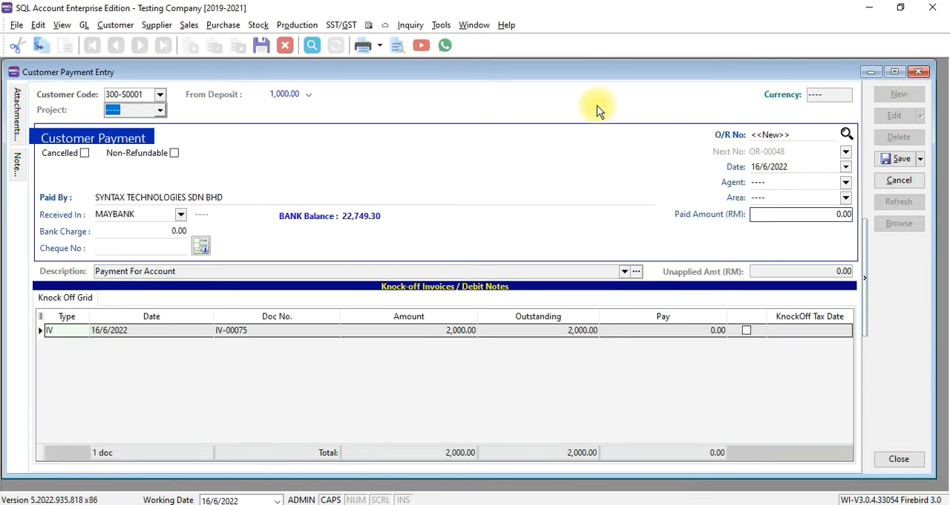
Use the customer's deposit OR-00047 as the source of the payment.
left_click(787, 215)
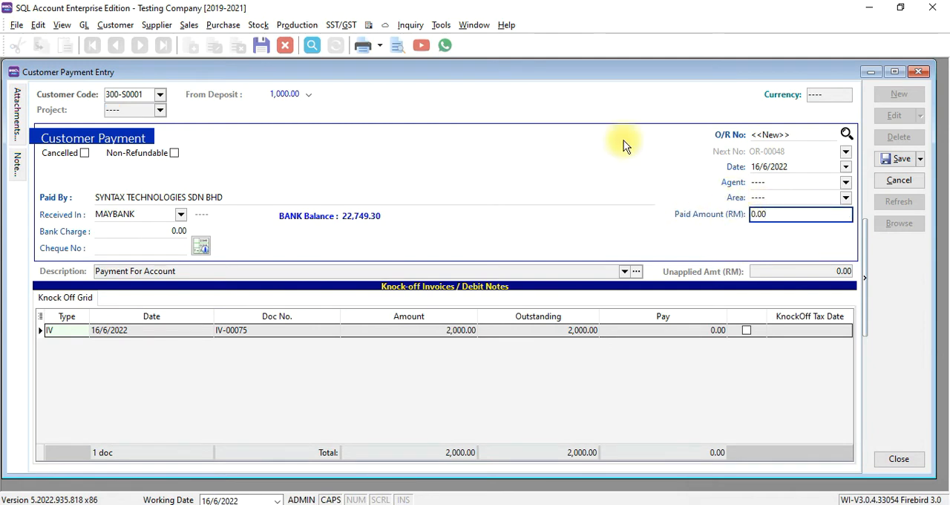
left_click(308, 96)
left_click(313, 126)
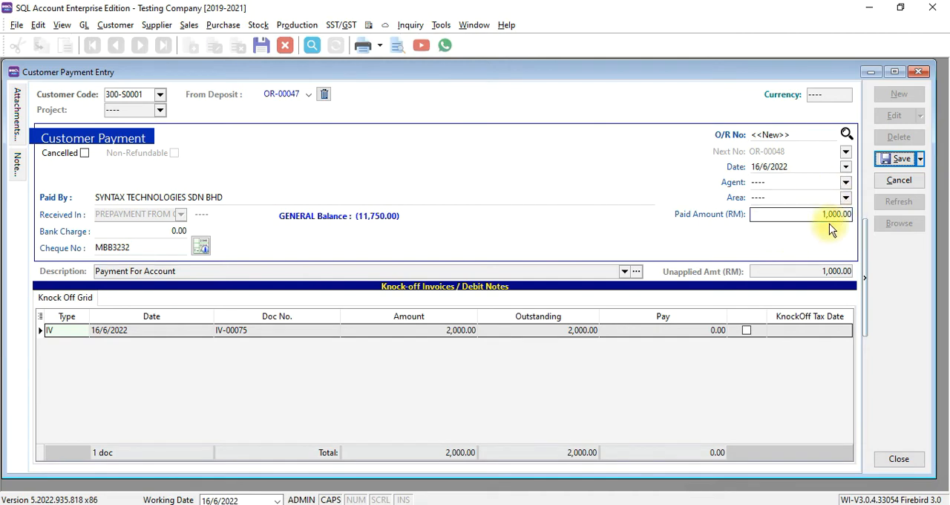
Set the payment's paid amount to 300 and knock off invoice IV-00075 with it.
left_click(770, 218)
type("300")
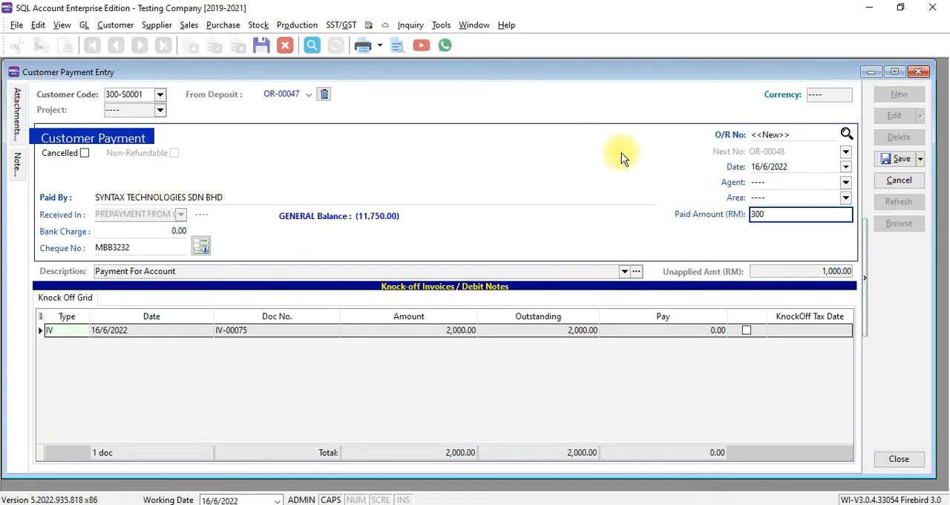
left_click(747, 330)
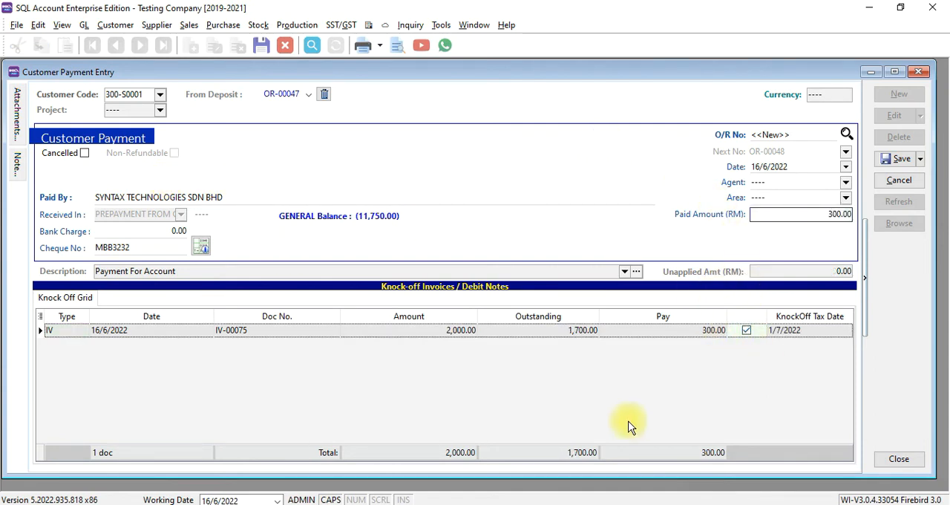
Save the customer payment made from the deposit and close its entry window.
left_click(886, 165)
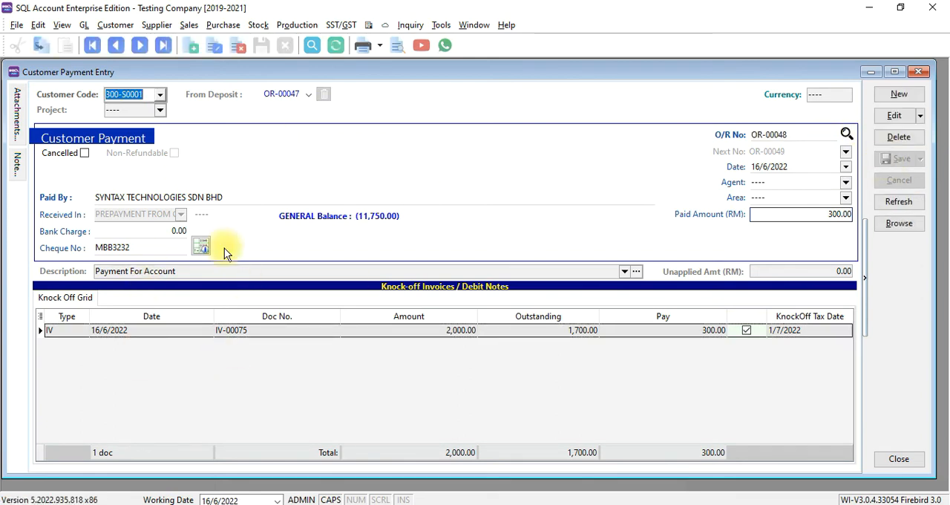
left_click(923, 73)
Open the details of SYNTAX TECHNOLOGIES SDN BHD's deposit OR-00047 from the customer deposit list.
left_click(106, 26)
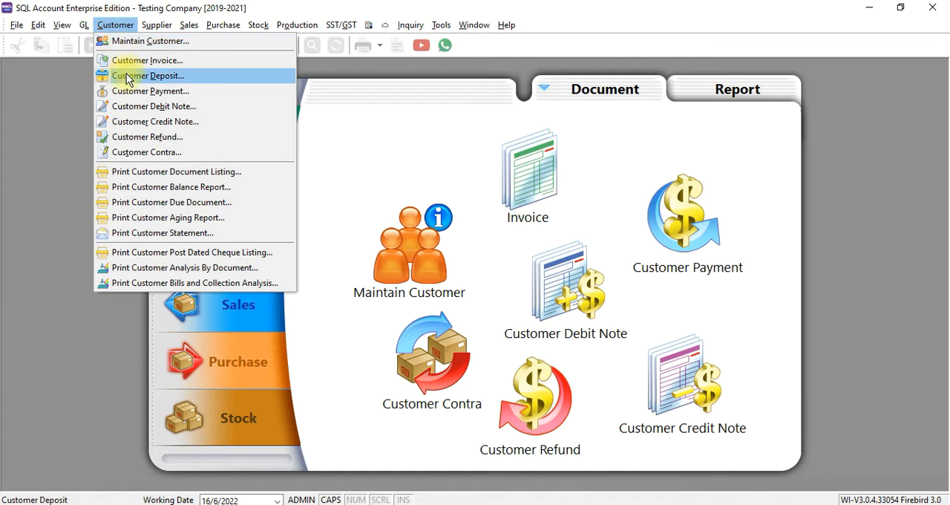
left_click(104, 76)
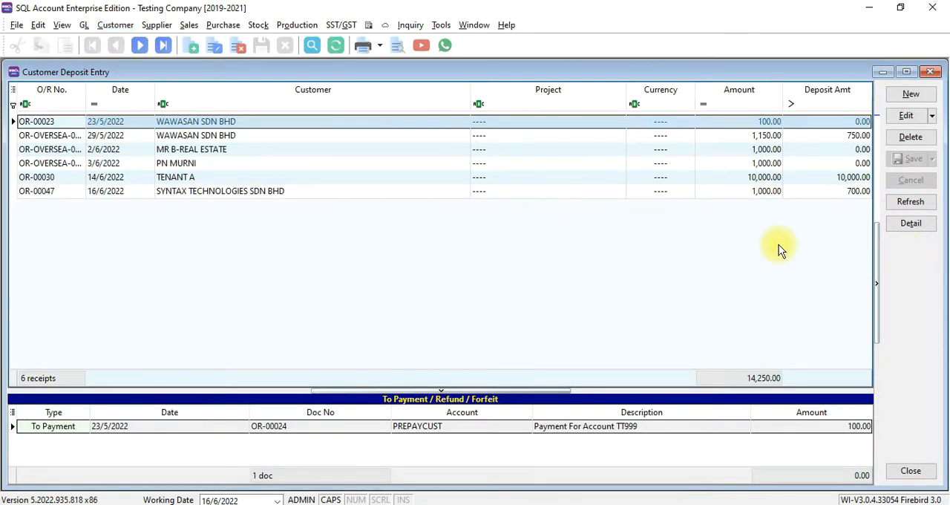
left_click(770, 191)
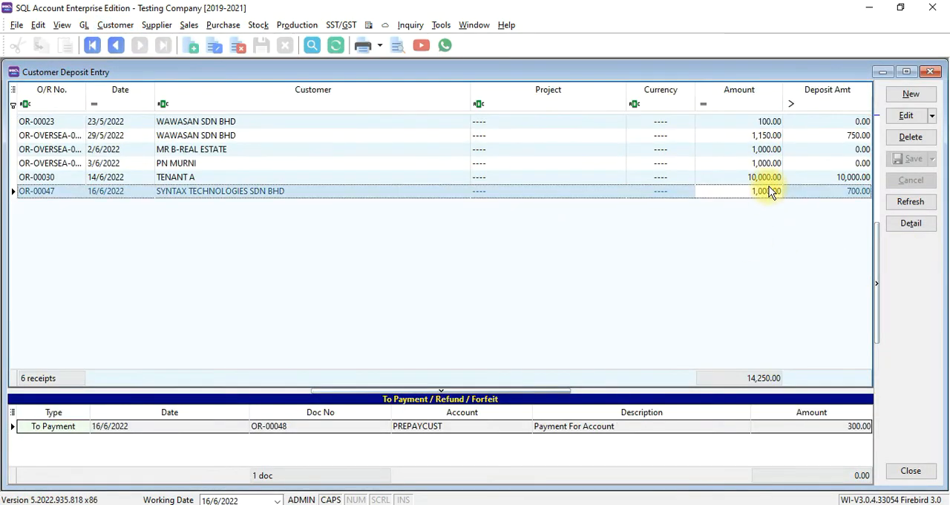
double_click(852, 196)
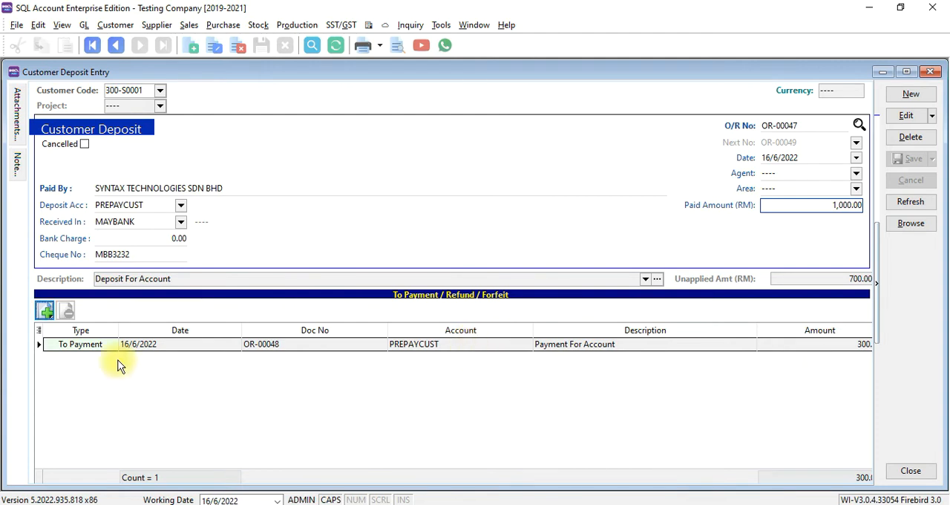
Add a deposit refund with a payout of 200 and cheque number 2121 to deposit OR-00047.
left_click(45, 312)
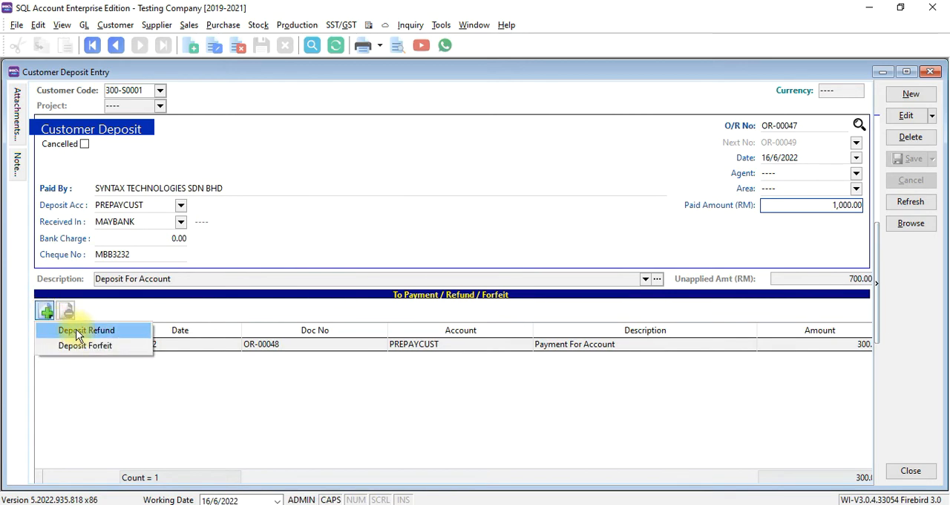
left_click(77, 334)
left_click(580, 223)
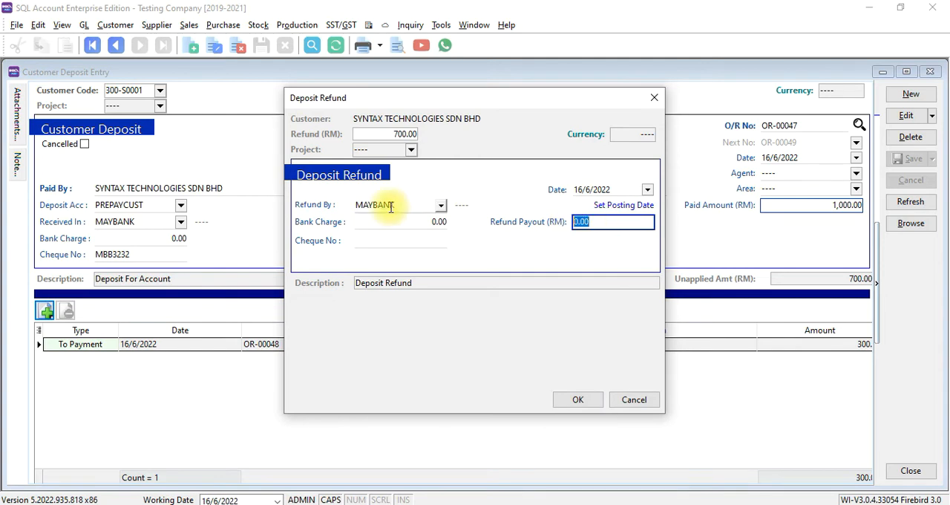
type("200")
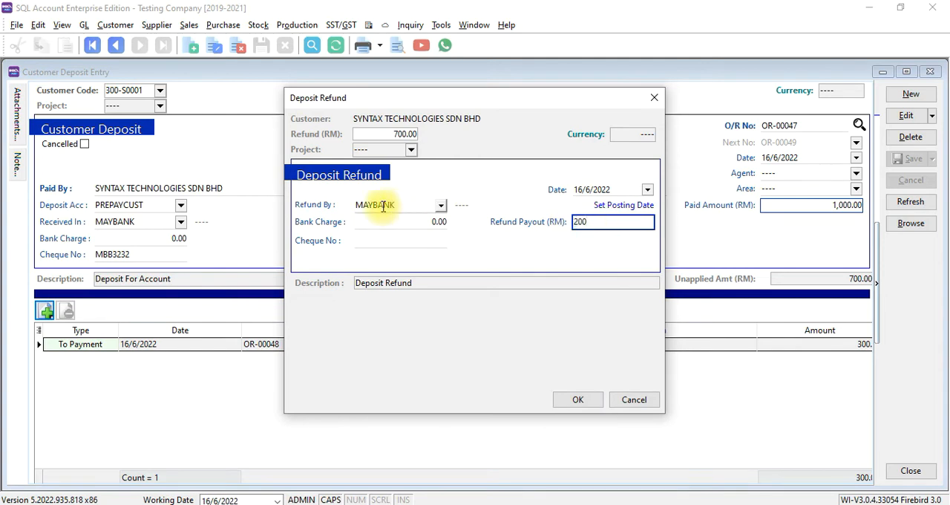
left_click(399, 242)
type("2121")
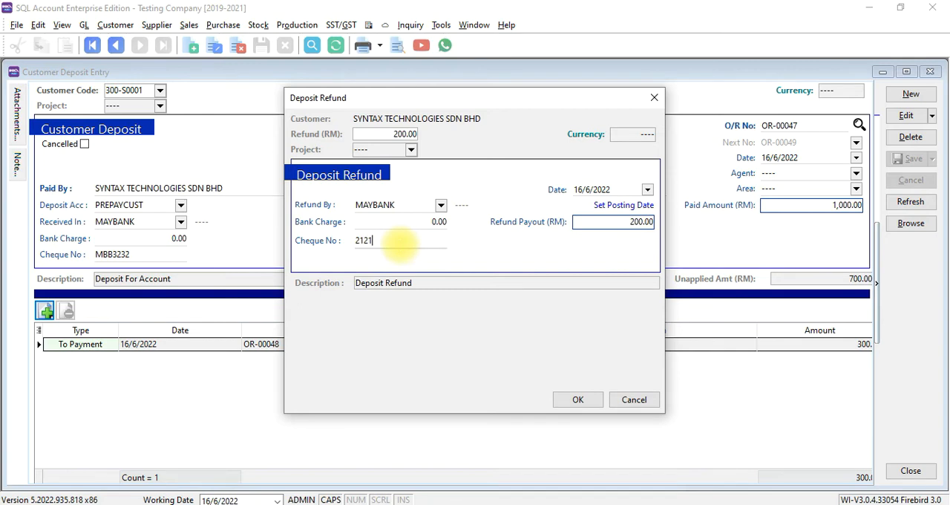
left_click(573, 397)
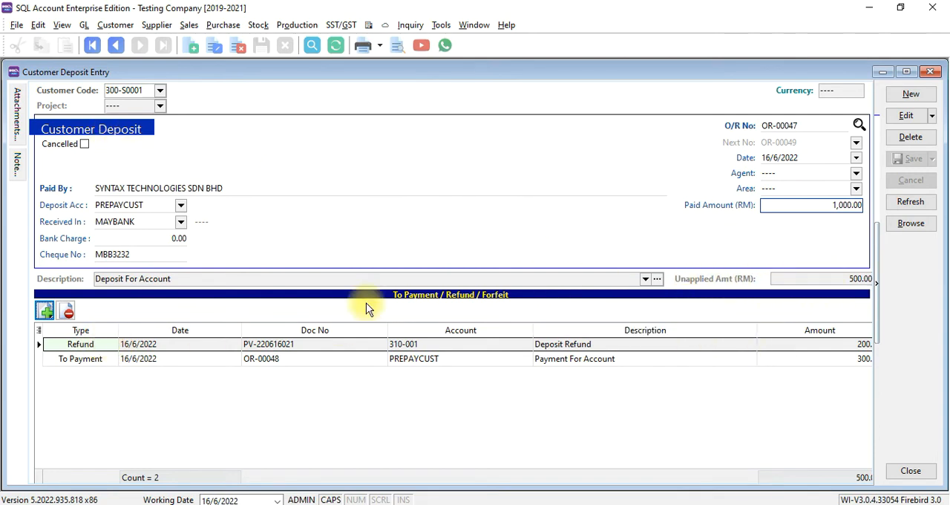
Open the refund's payment voucher, preview its GL Payment Voucher - Detail - Half report, and return to the deposit.
double_click(335, 344)
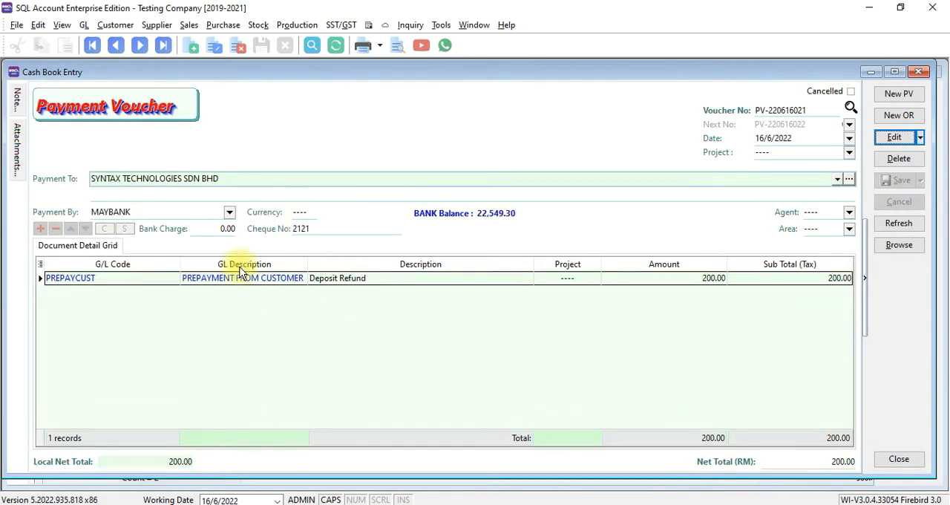
left_click(397, 48)
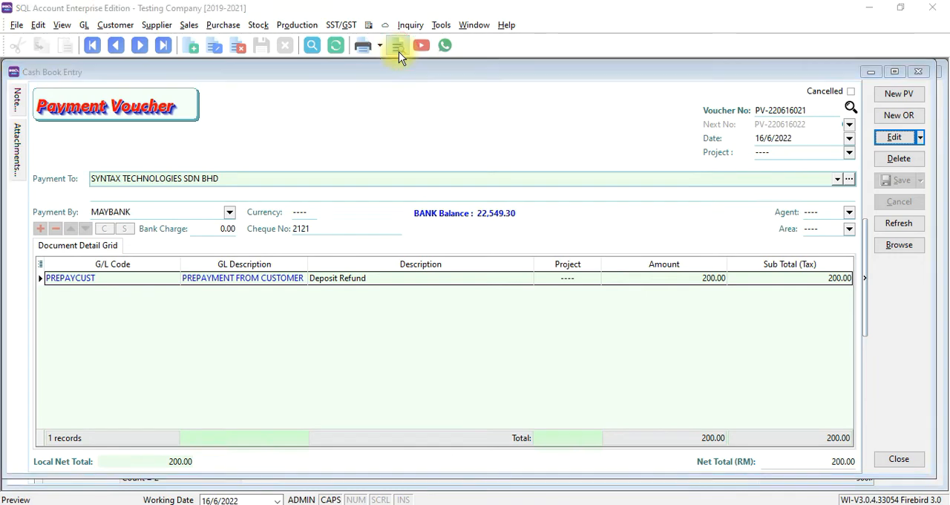
double_click(408, 232)
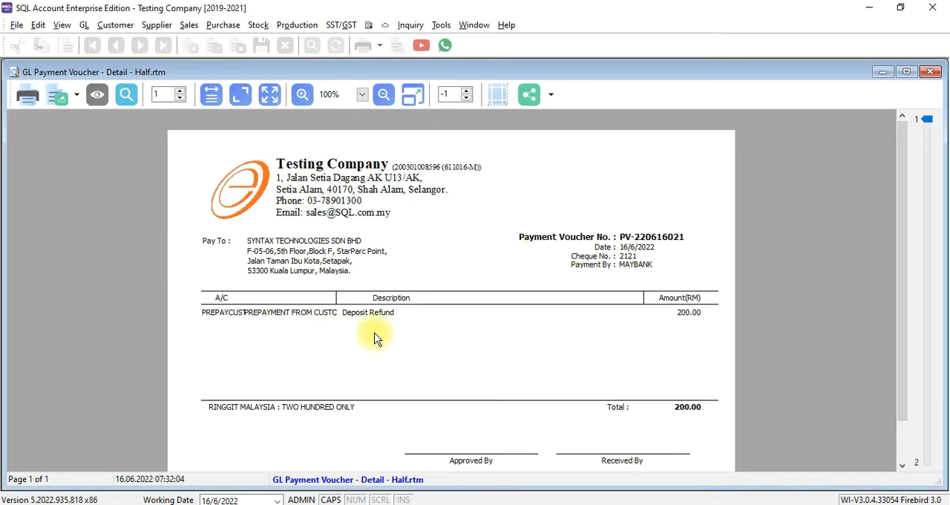
left_click(933, 72)
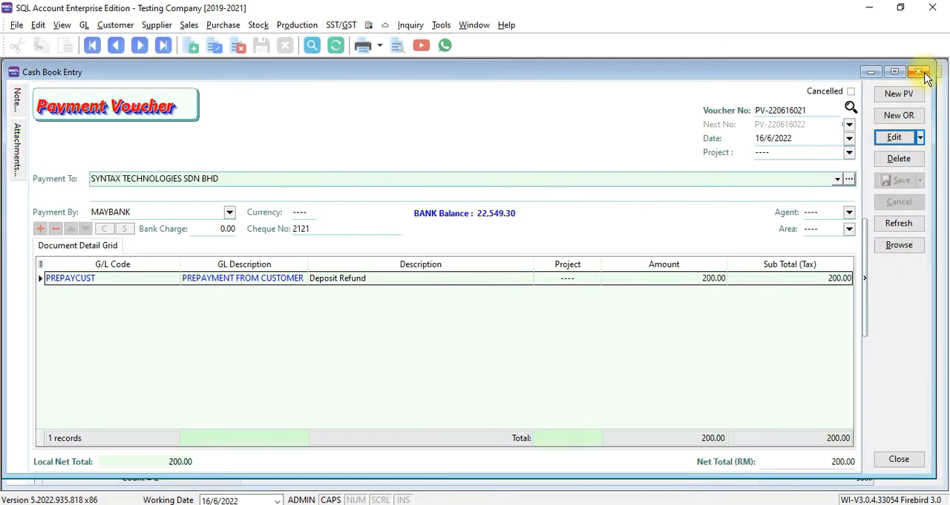
left_click(925, 74)
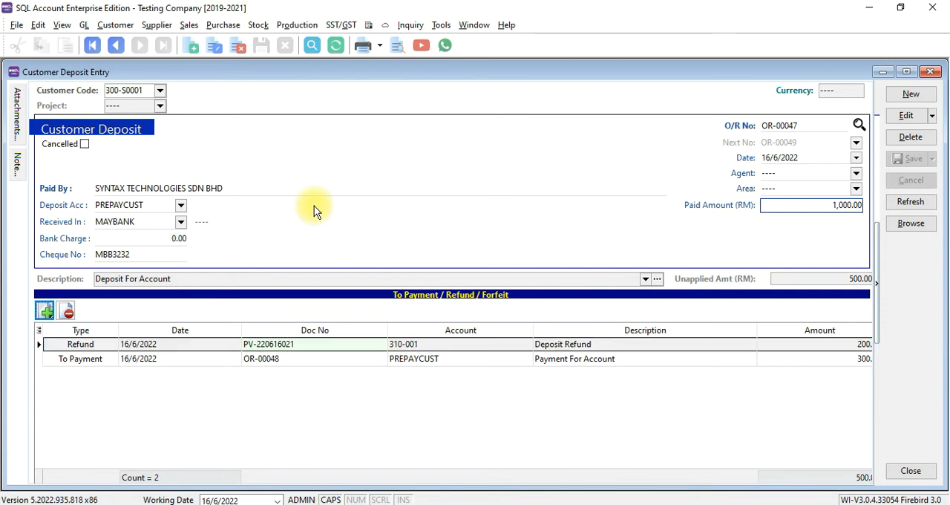
Forfeit the remaining 500 of the deposit to account 531-000 and close the customer deposit window.
left_click(44, 313)
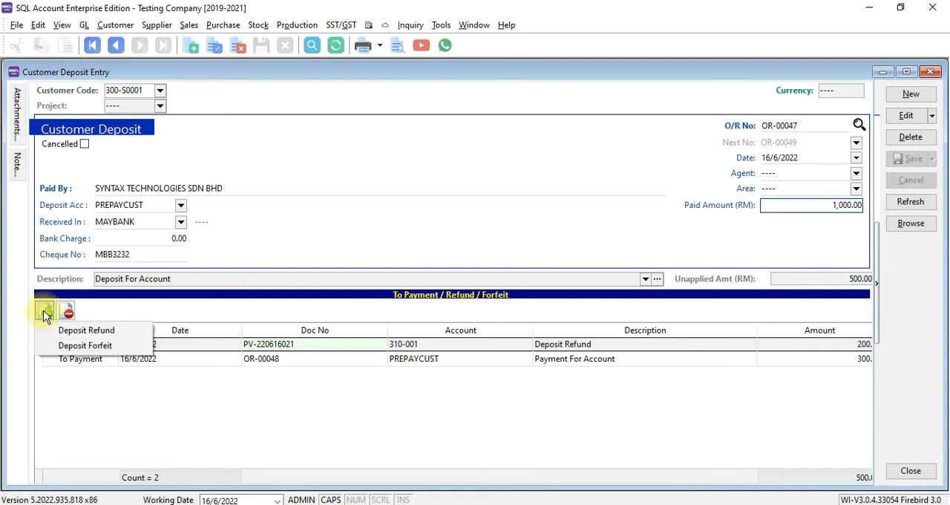
left_click(68, 345)
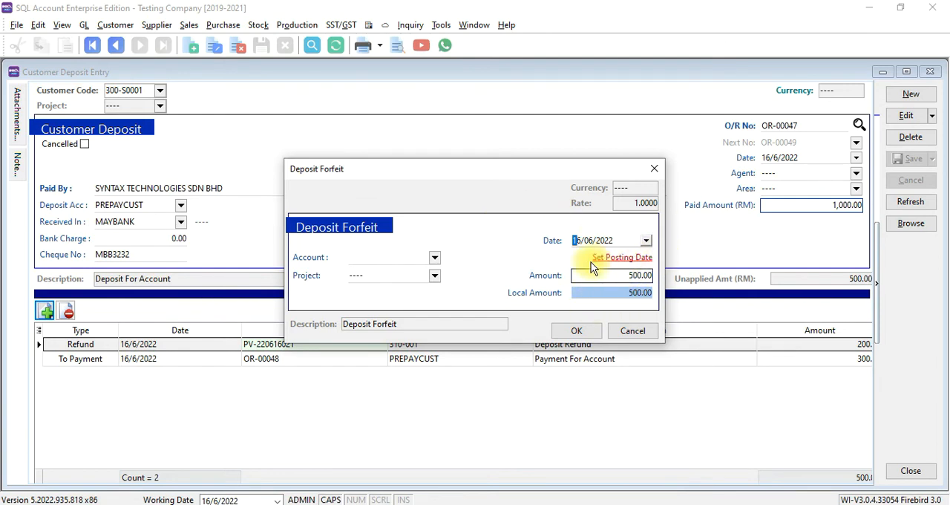
left_click(407, 257)
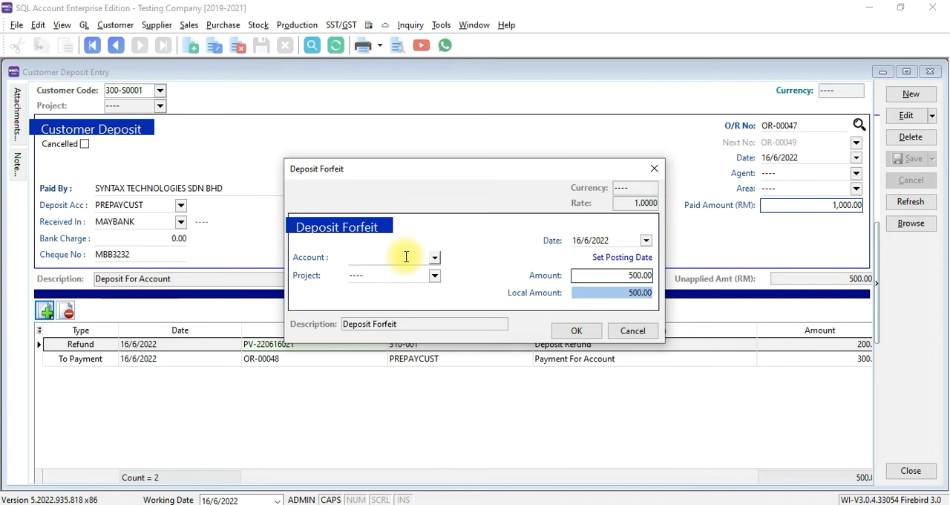
type("DE")
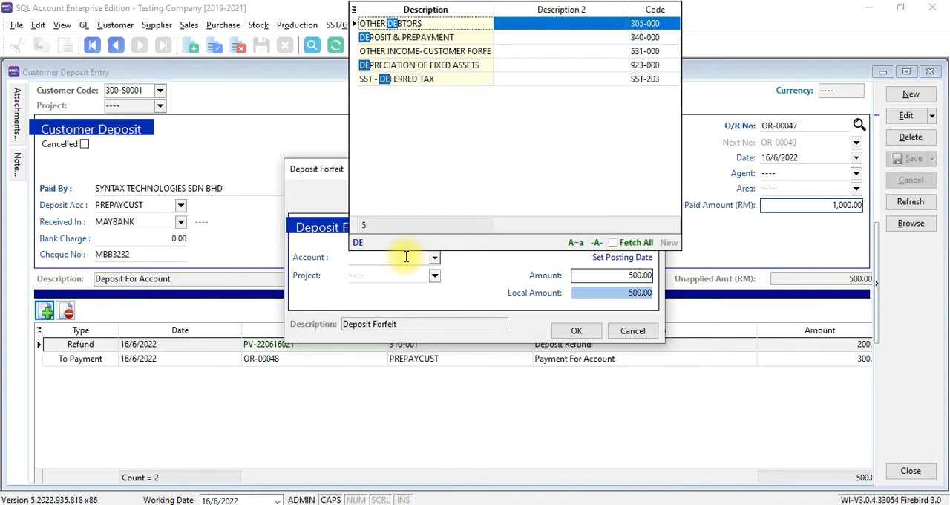
key("Down")
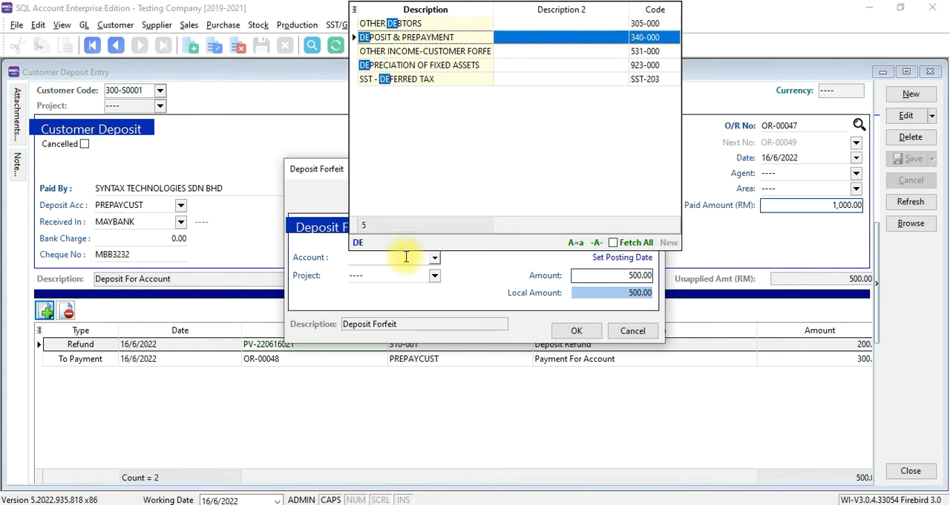
key("Down")
key("Return")
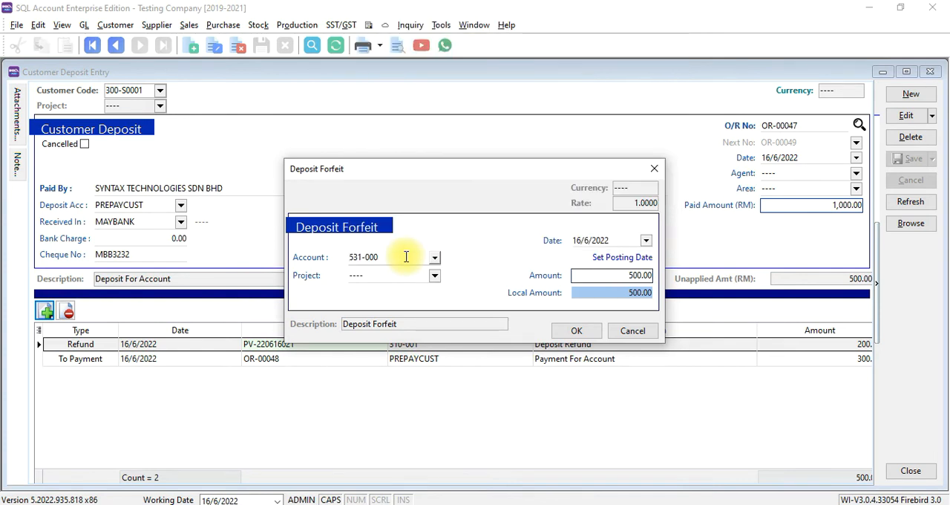
left_click(577, 330)
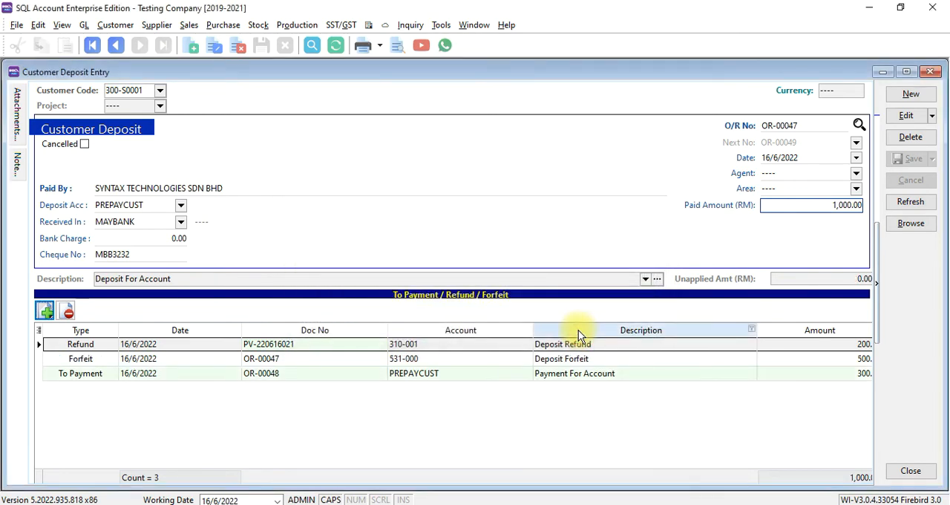
left_click(912, 222)
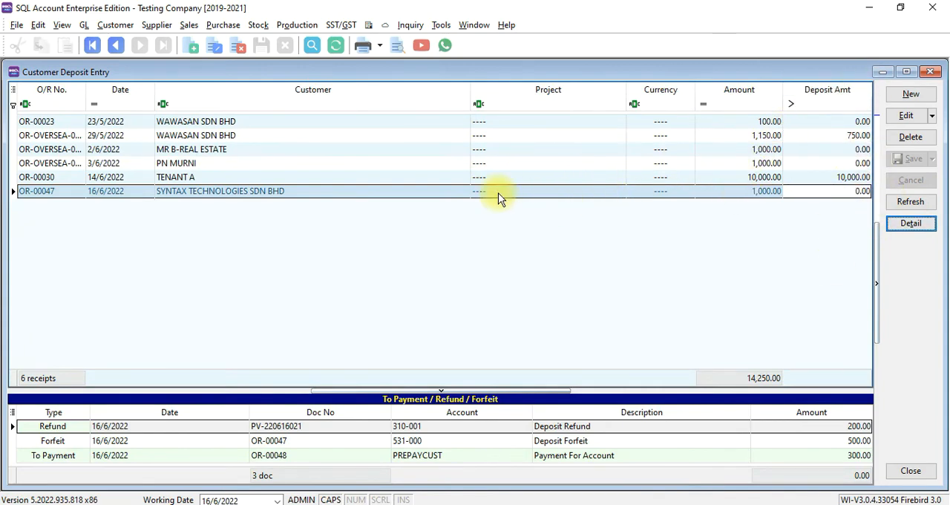
left_click(931, 73)
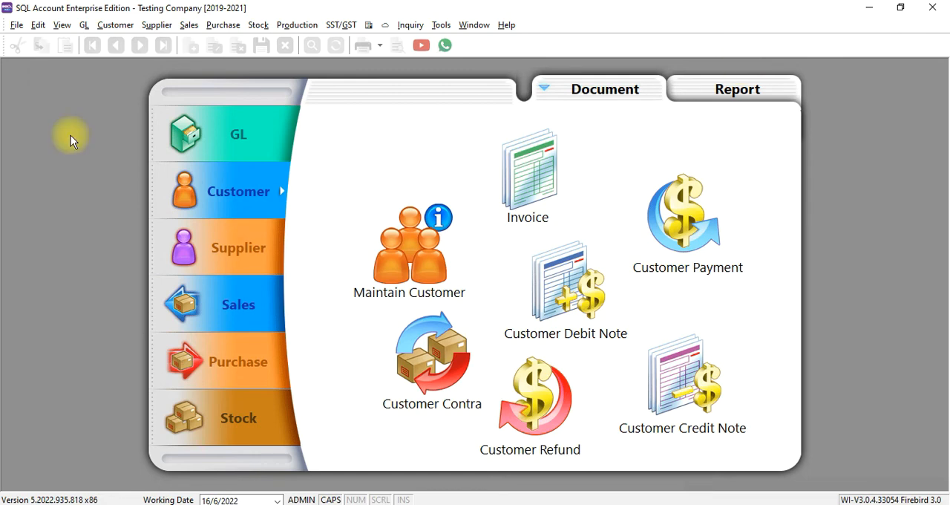
Create a new customer deposit for SYNTAX TECHNOLOGIES SDN BHD.
left_click(115, 24)
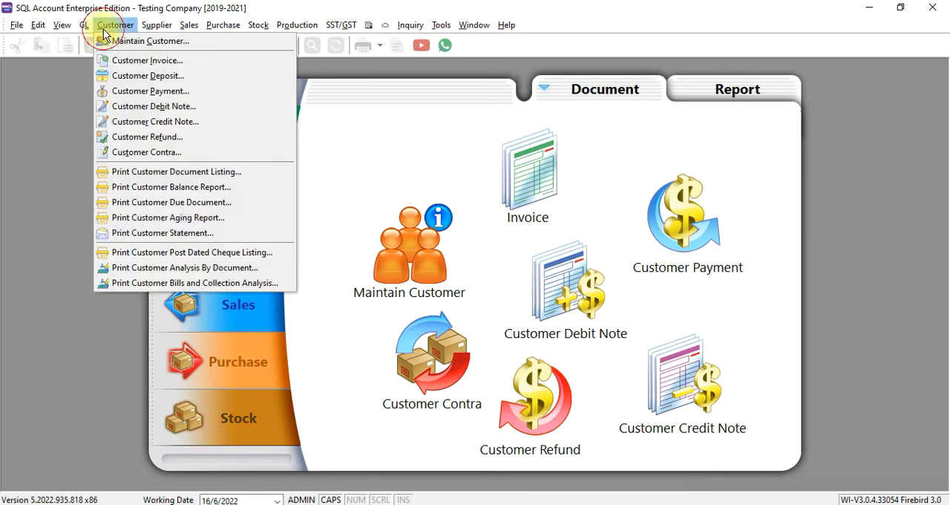
left_click(120, 75)
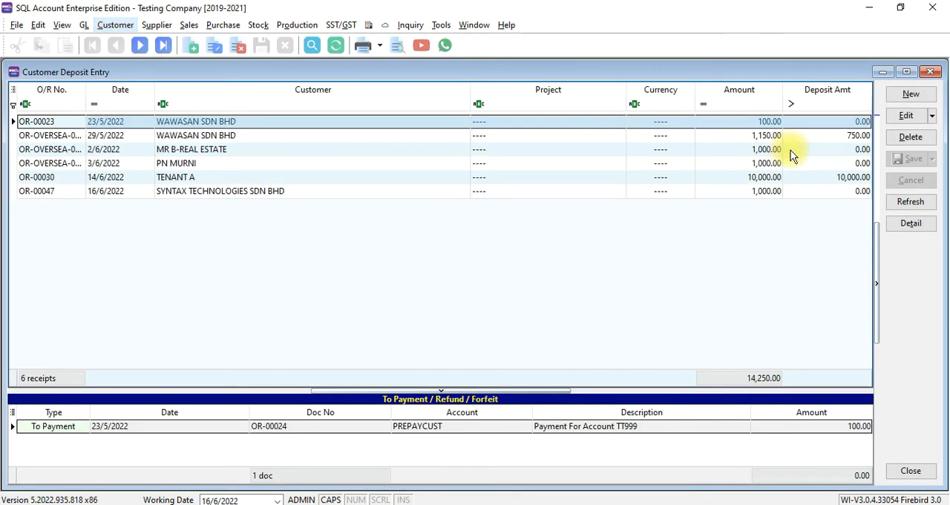
left_click(911, 95)
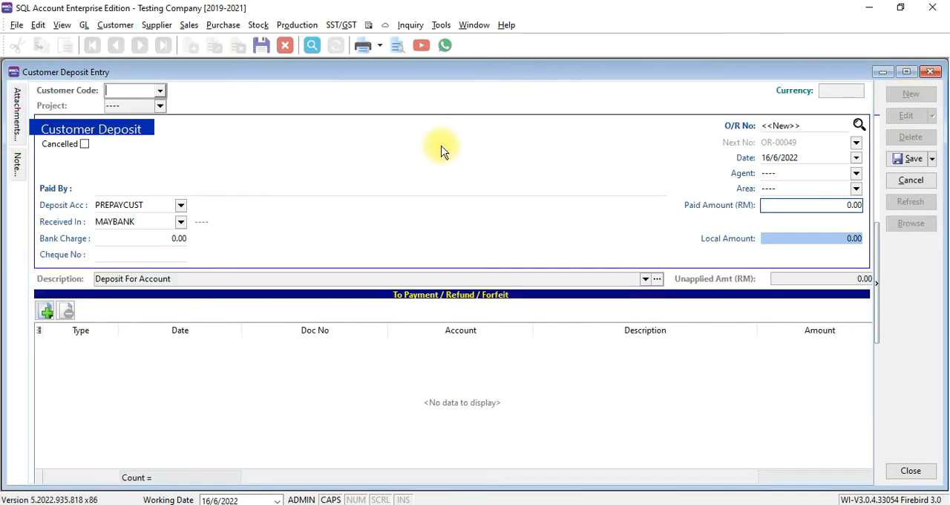
type("SY")
key("Return")
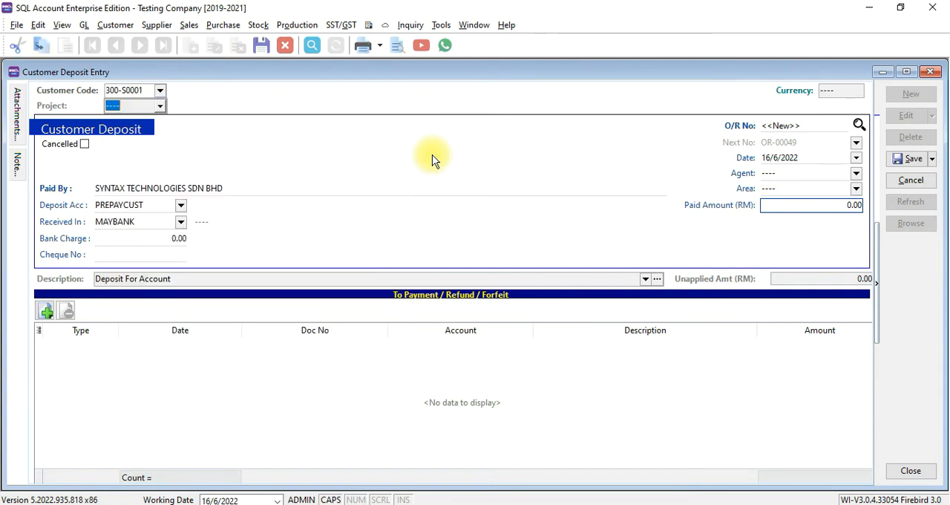
Set the new deposit's paid amount to 500 and its cheque number to MBB7878.
left_click(824, 204)
double_click(824, 204)
type("500")
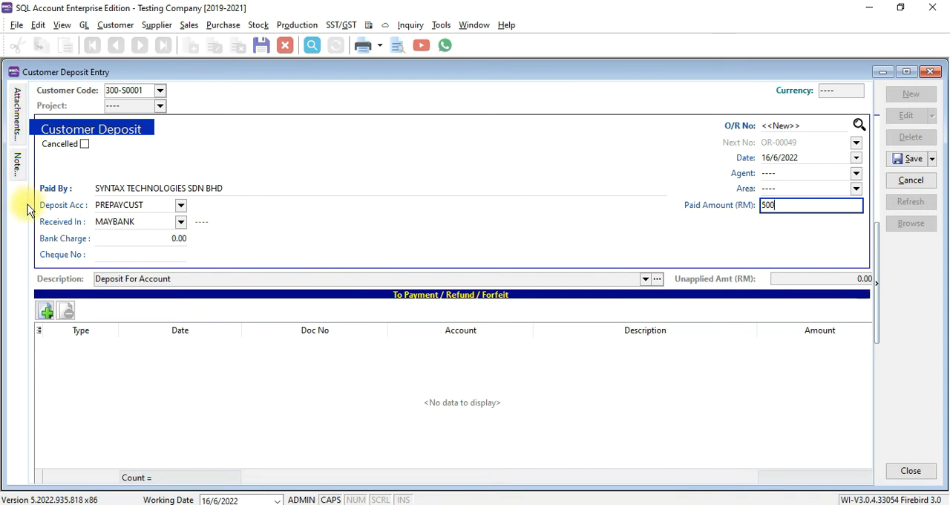
left_click(112, 255)
type("MBB7878")
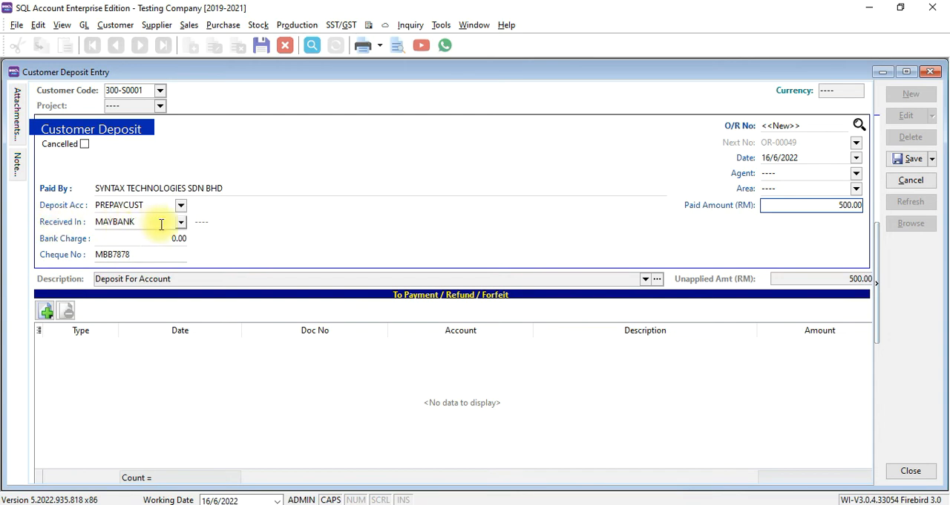
Assign PROJECT TAMAN EHSAN as the project of the MAYBANK receiving account and save the deposit.
left_click(255, 224)
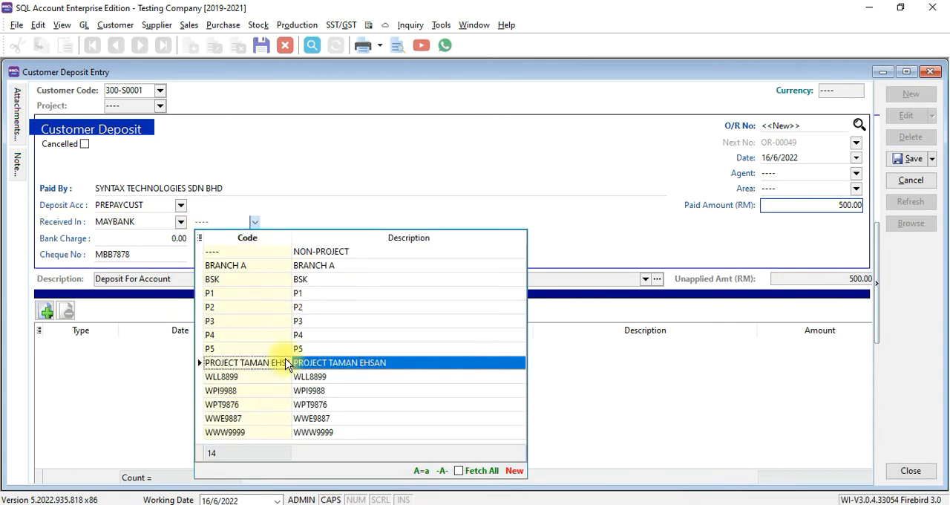
left_click(288, 364)
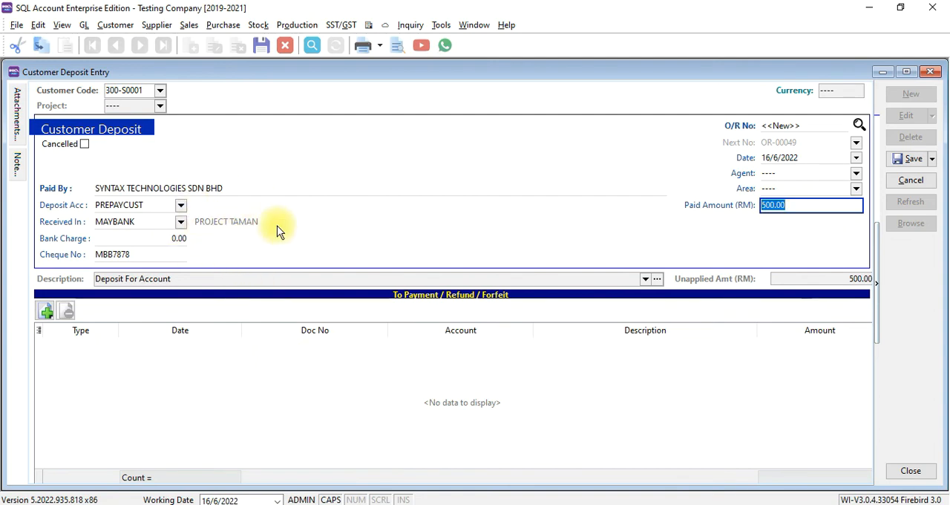
left_click(909, 159)
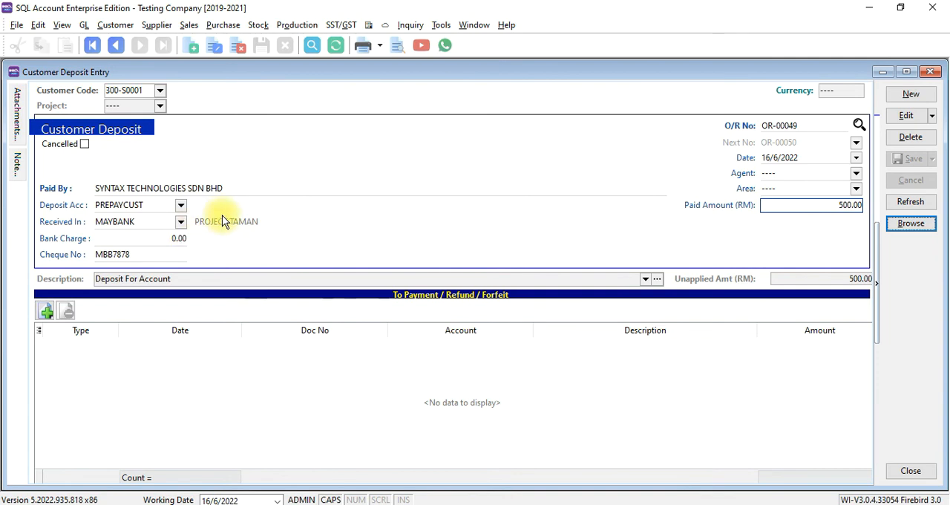
Add the Payment Project column between Customer and Currency in the customer deposit list.
left_click(901, 223)
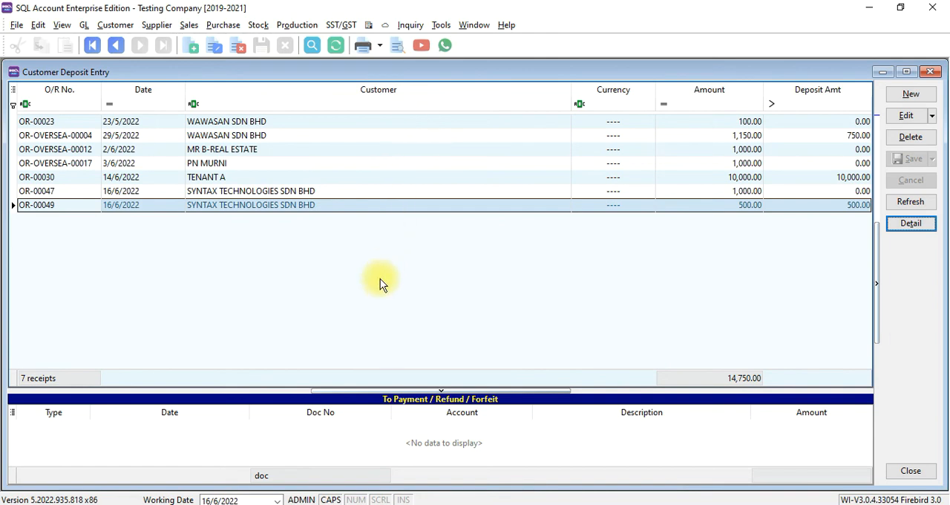
right_click(377, 96)
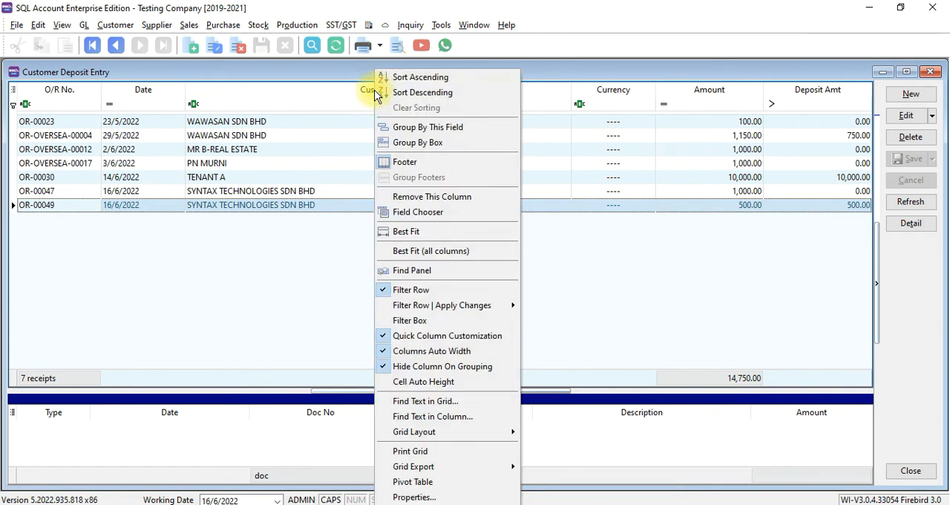
left_click(410, 212)
scroll(830, 319, "down", 5)
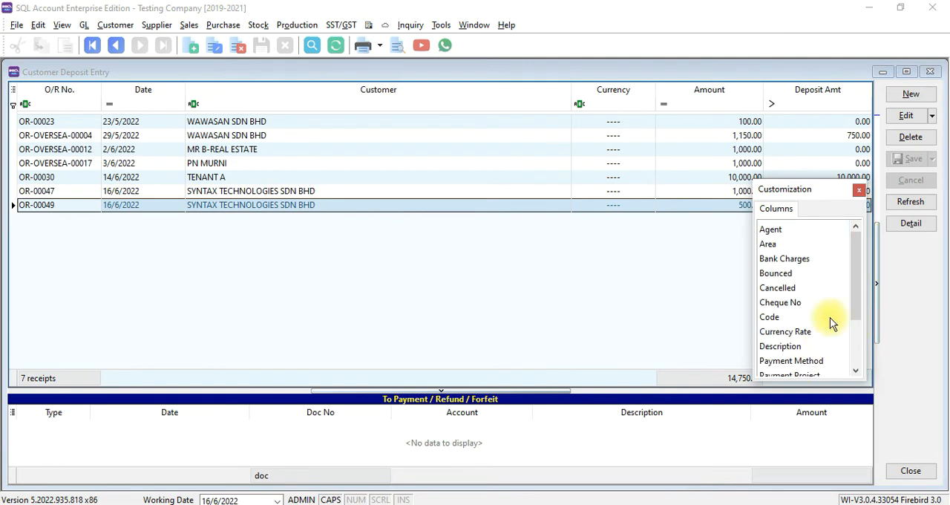
left_click_drag(812, 321, 570, 91)
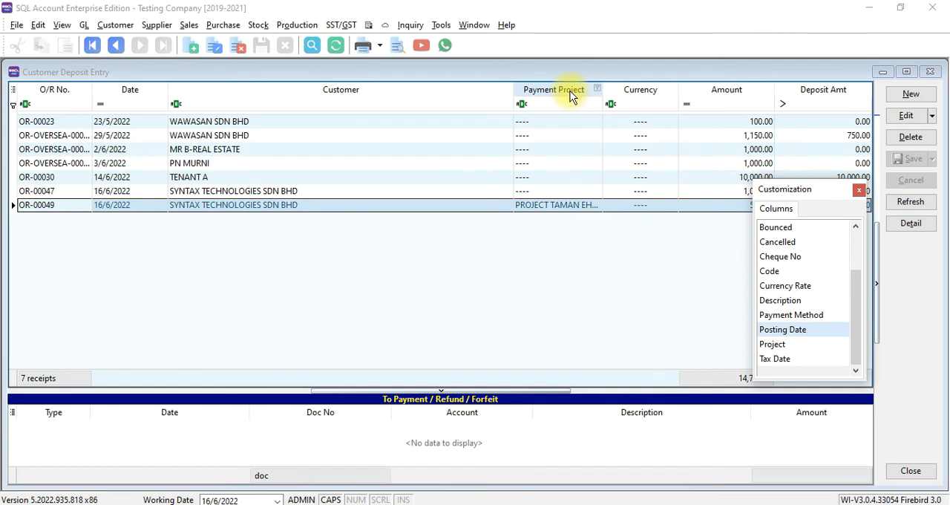
left_click(859, 190)
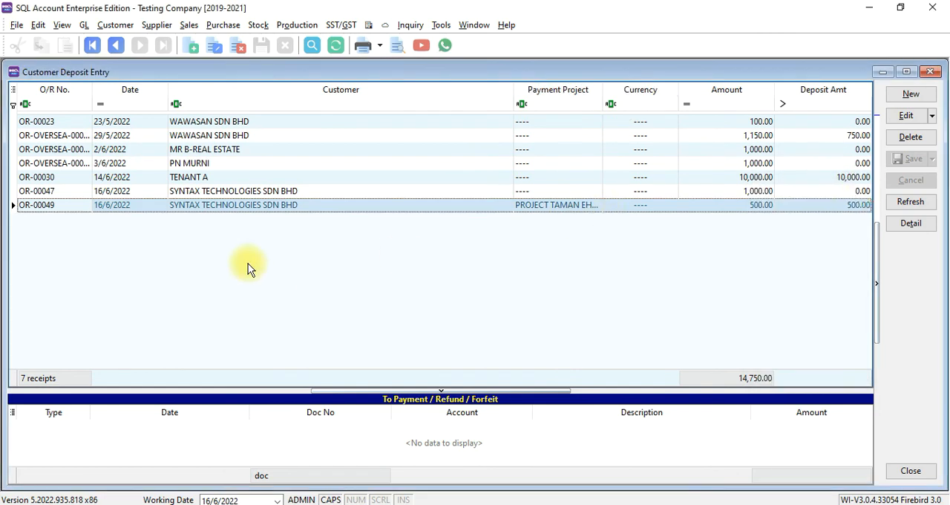